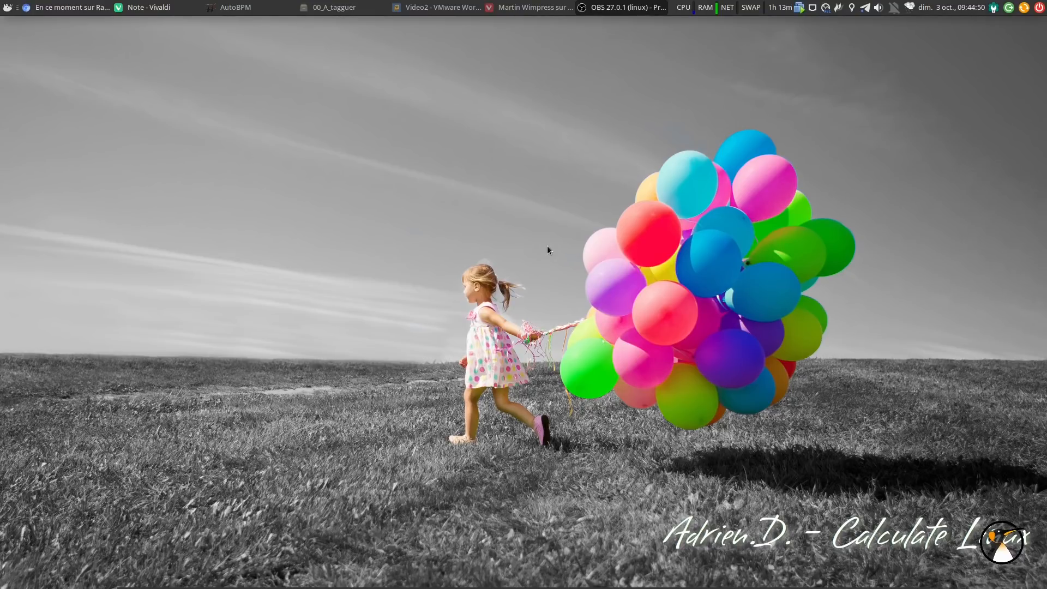
Show the Ubuntu Desktop Installer tweet in Vivaldi, then minimize the browser
{"action": "left_click", "coordinate": [539, 6]}
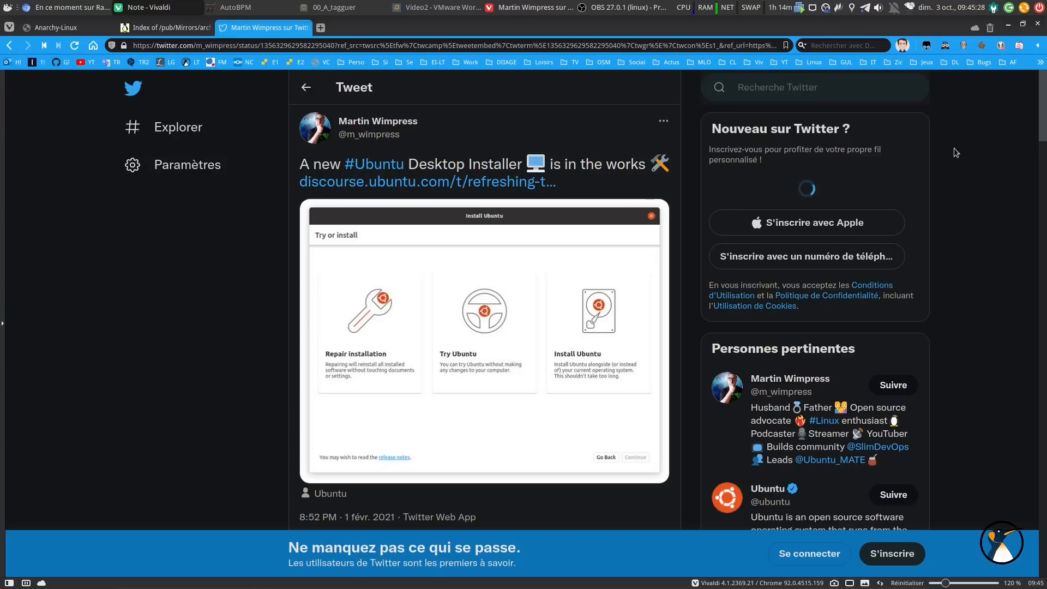
{"action": "left_click", "coordinate": [1010, 27]}
Put the Video2 VM in full screen and centre its French Ubuntu installer window
{"action": "left_click", "coordinate": [442, 7]}
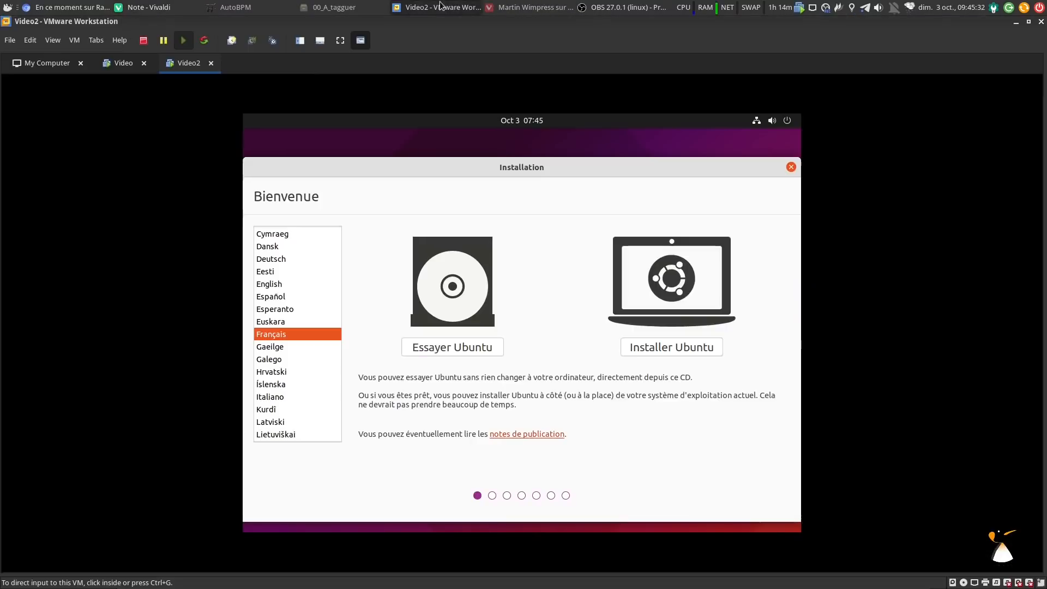
{"action": "left_click", "coordinate": [339, 41]}
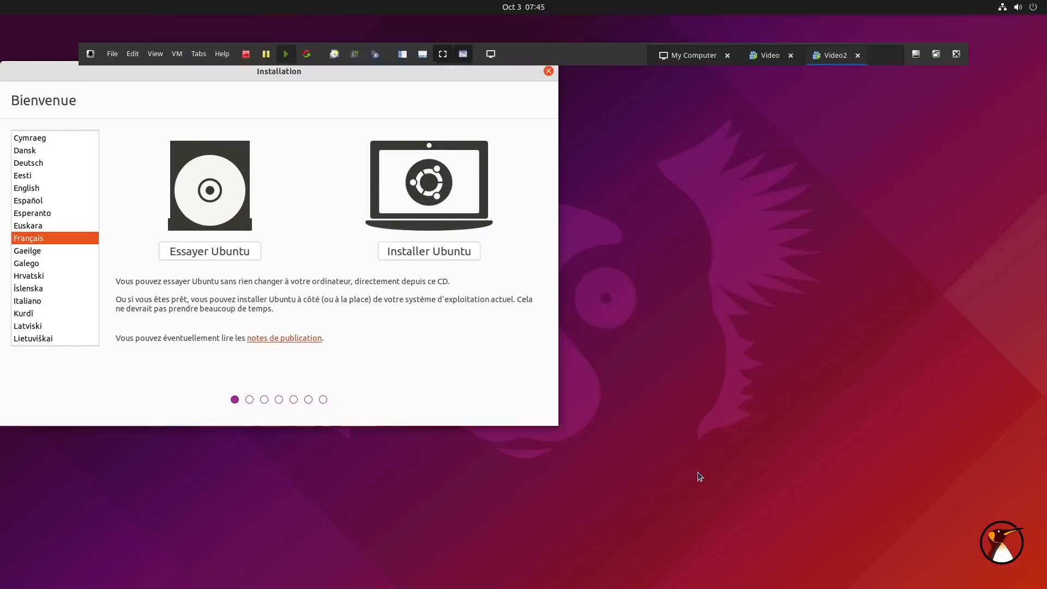
{"action": "left_click_drag", "start_coordinate": [435, 74], "coordinate": [702, 110]}
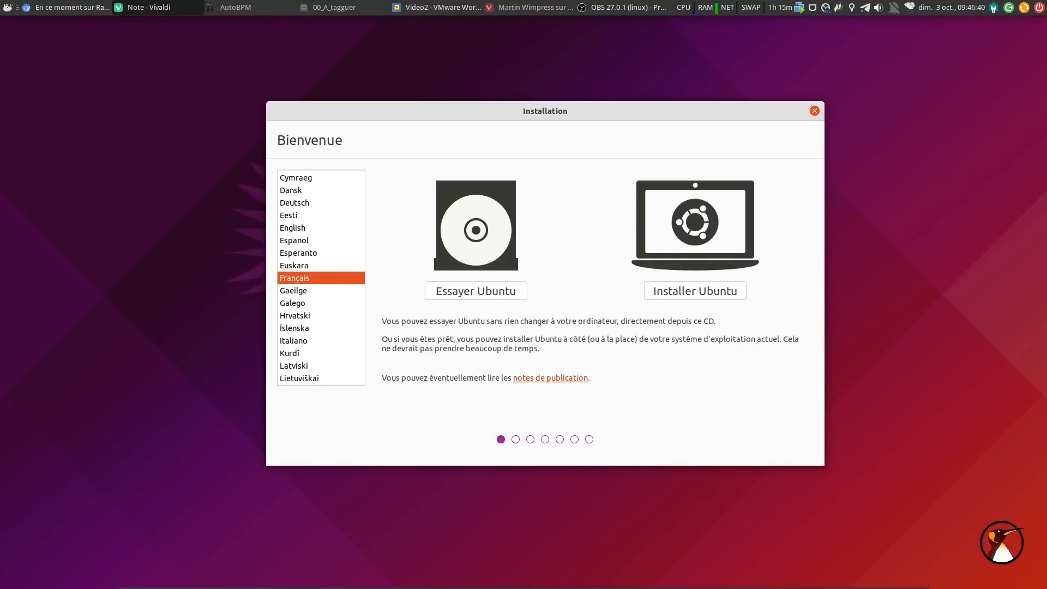
Launch the Install Ubuntu 21.10 desktop launcher in the Video VM, then return to Video2
{"action": "left_click", "coordinate": [414, 12]}
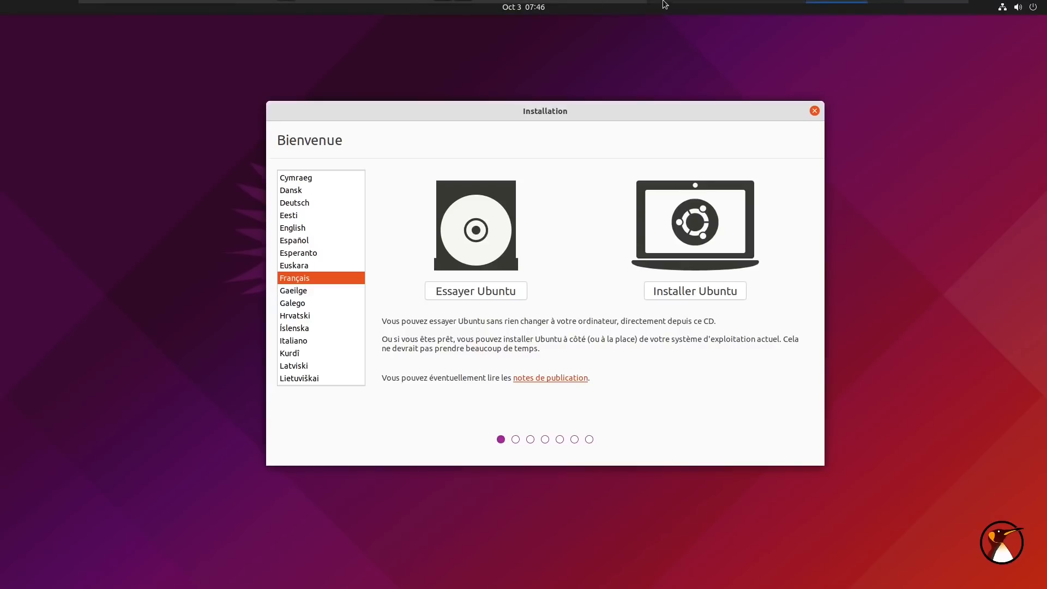
{"action": "mouse_move", "coordinate": [715, 13]}
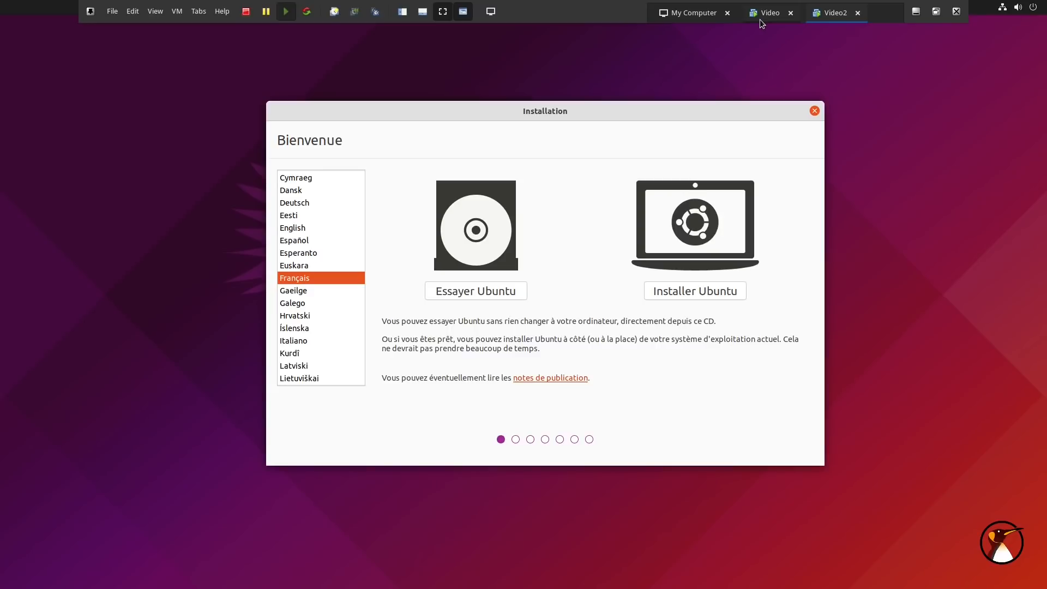
{"action": "left_click", "coordinate": [762, 22]}
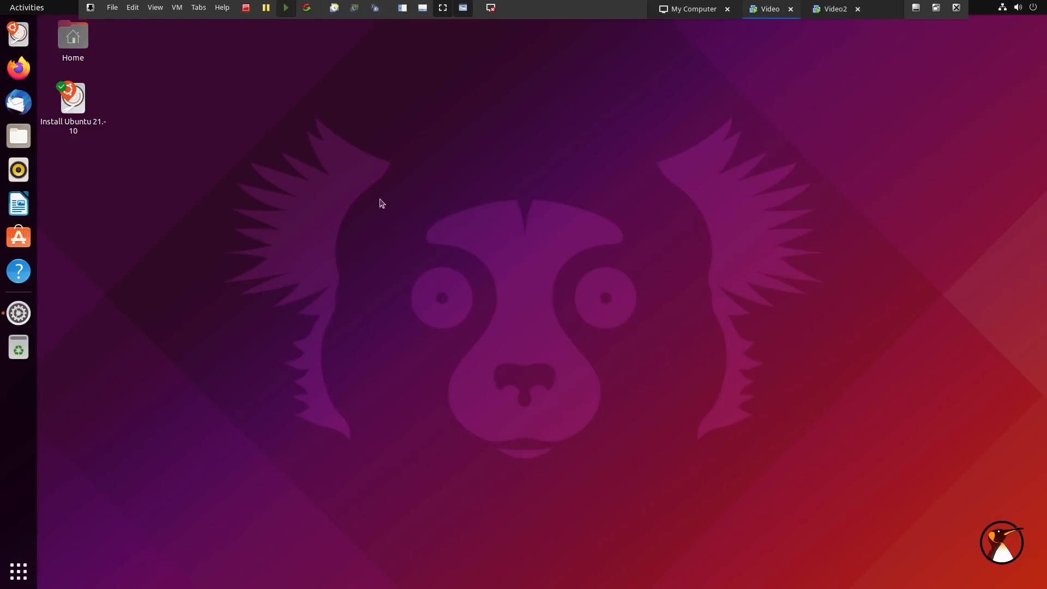
{"action": "left_click", "coordinate": [78, 112]}
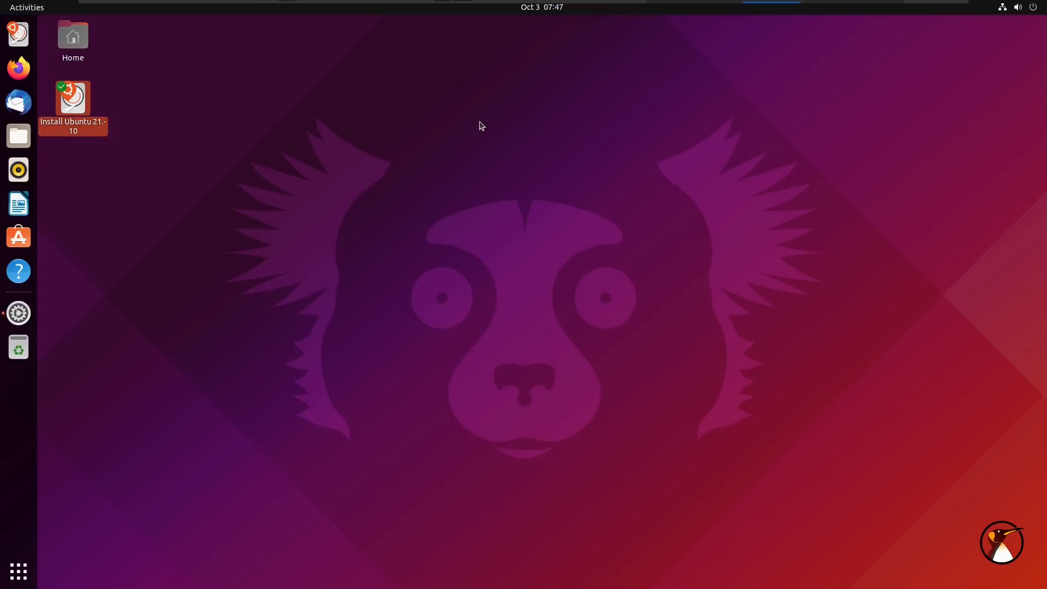
{"action": "key", "text": "Return"}
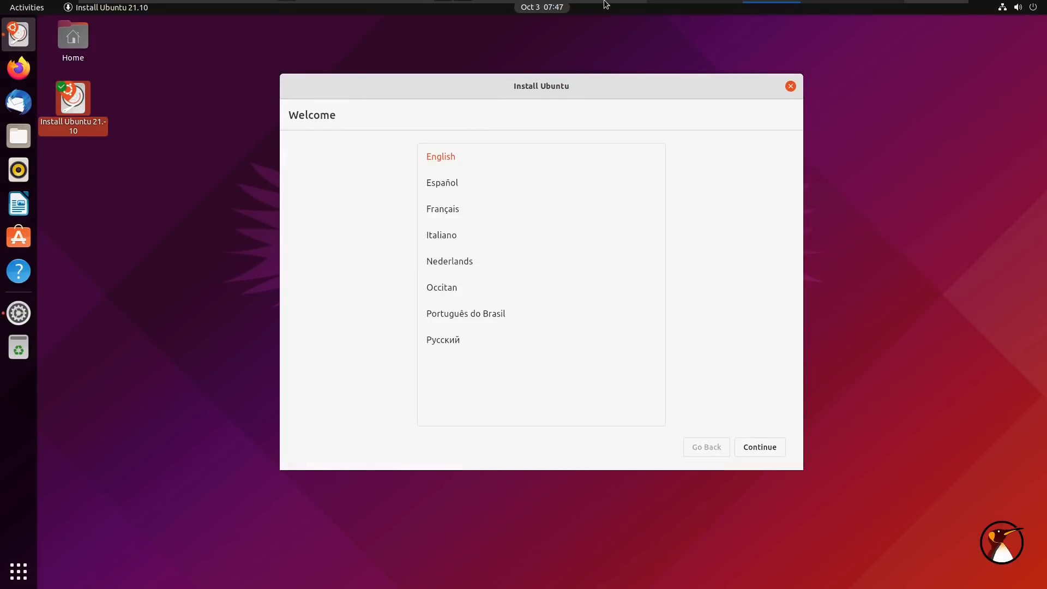
{"action": "mouse_move", "coordinate": [605, 4]}
{"action": "left_click", "coordinate": [830, 12]}
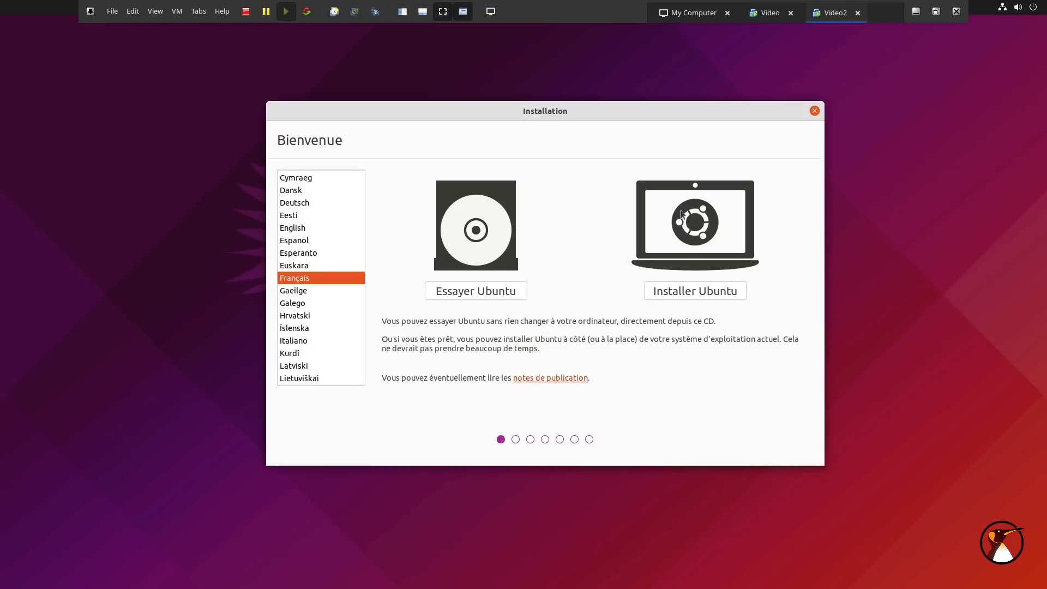
Install Ubuntu on Video2 with French keyboard, default software options and Effacer le disque, confirming partition changes
{"action": "left_click", "coordinate": [694, 290]}
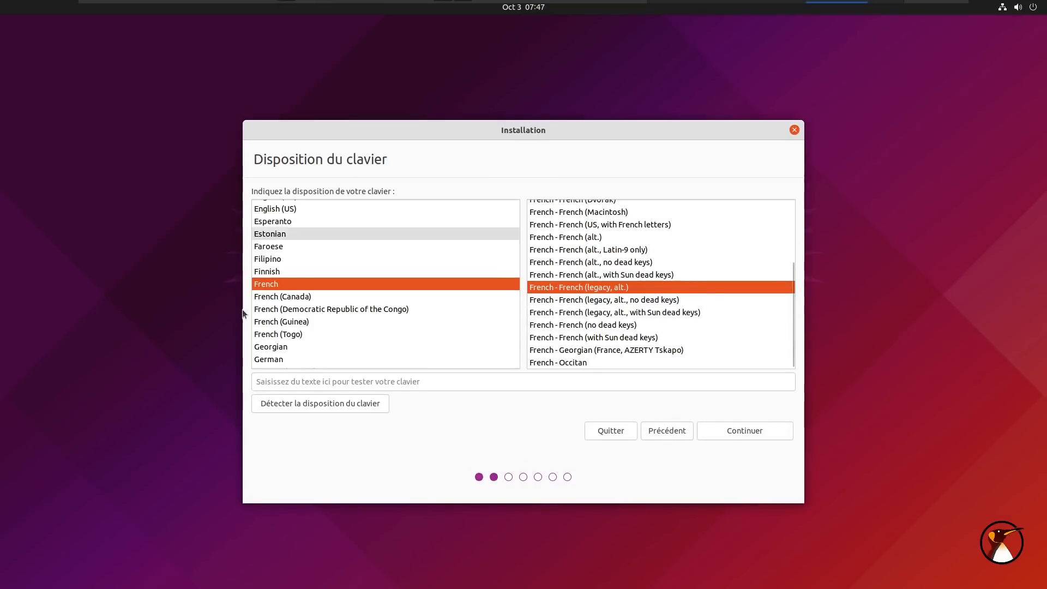
{"action": "left_click", "coordinate": [770, 430]}
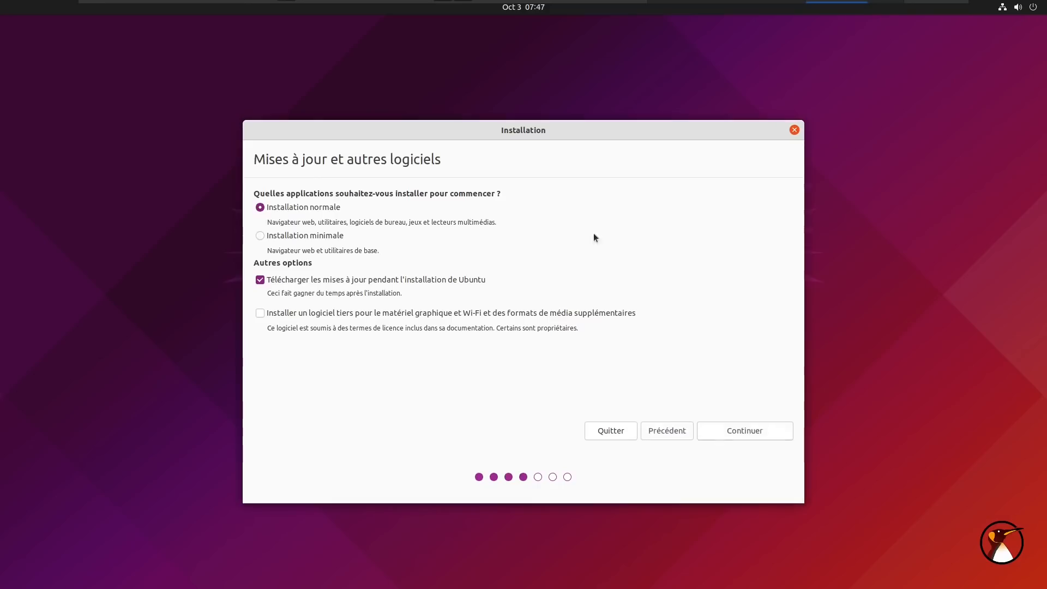
{"action": "left_click", "coordinate": [754, 431]}
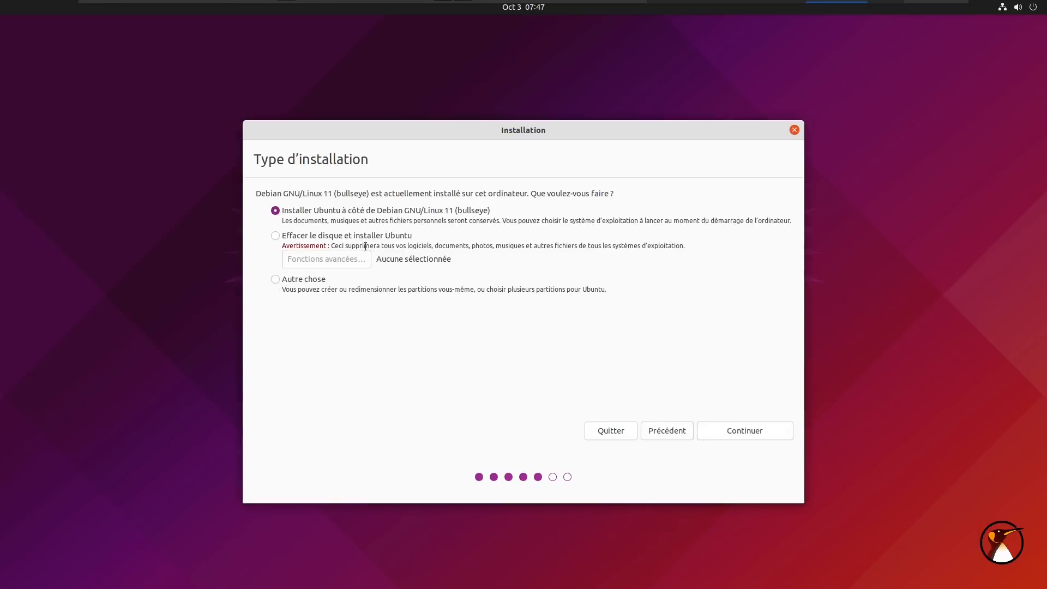
{"action": "left_click", "coordinate": [374, 237]}
{"action": "left_click", "coordinate": [760, 430]}
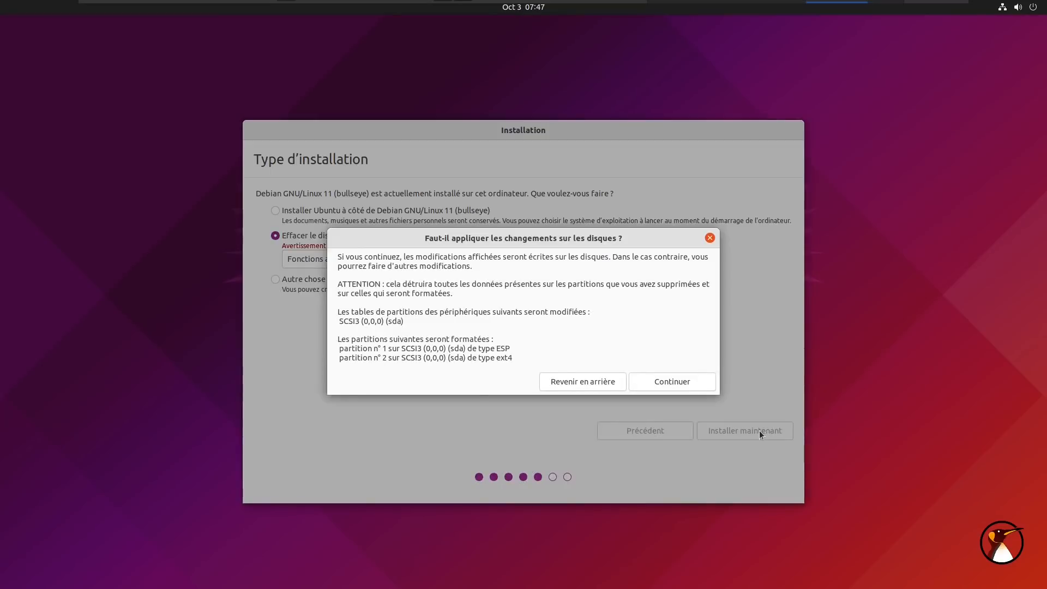
{"action": "left_click", "coordinate": [689, 382]}
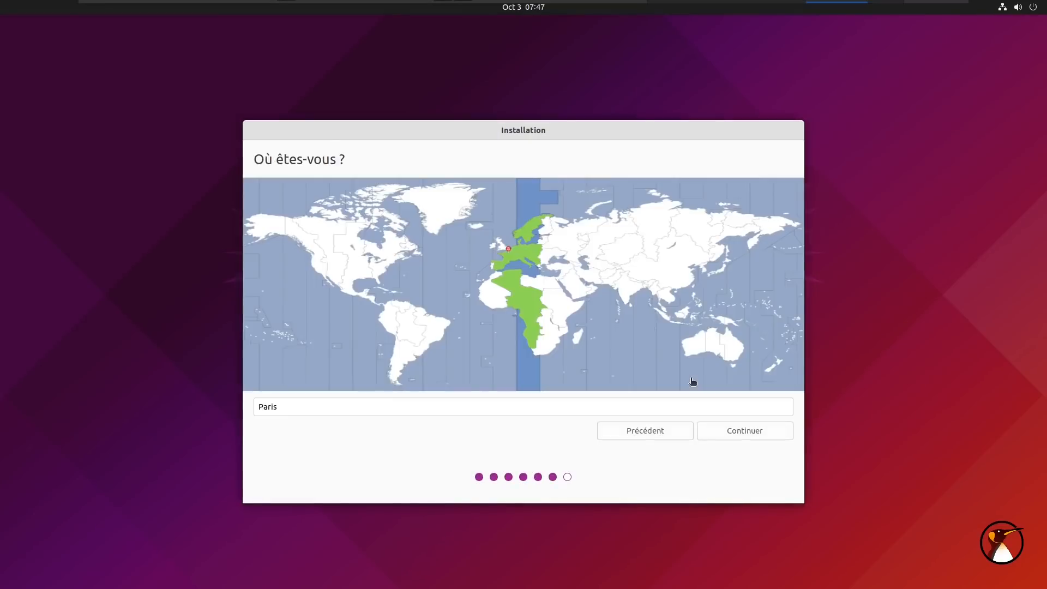
Keep Paris, enter the user's name and a one-letter password, and start copying files
{"action": "left_click", "coordinate": [735, 430]}
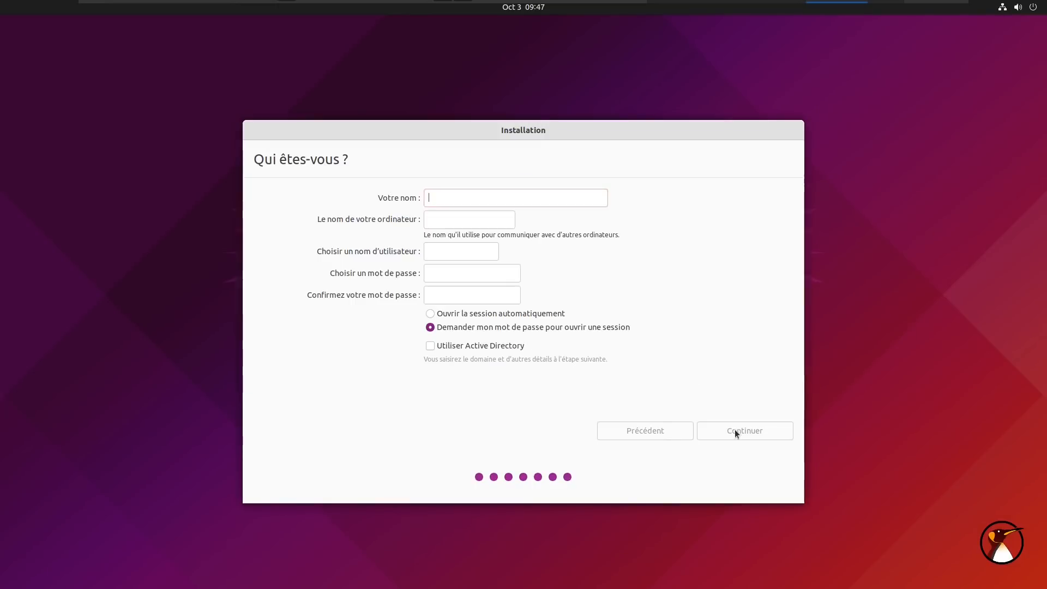
{"action": "type", "text": "adrien"}
{"action": "key", "text": "Tab"}
{"action": "key", "text": "Tab"}
{"action": "key", "text": "Tab"}
{"action": "type", "text": "a"}
{"action": "key", "text": "Tab"}
{"action": "type", "text": "a"}
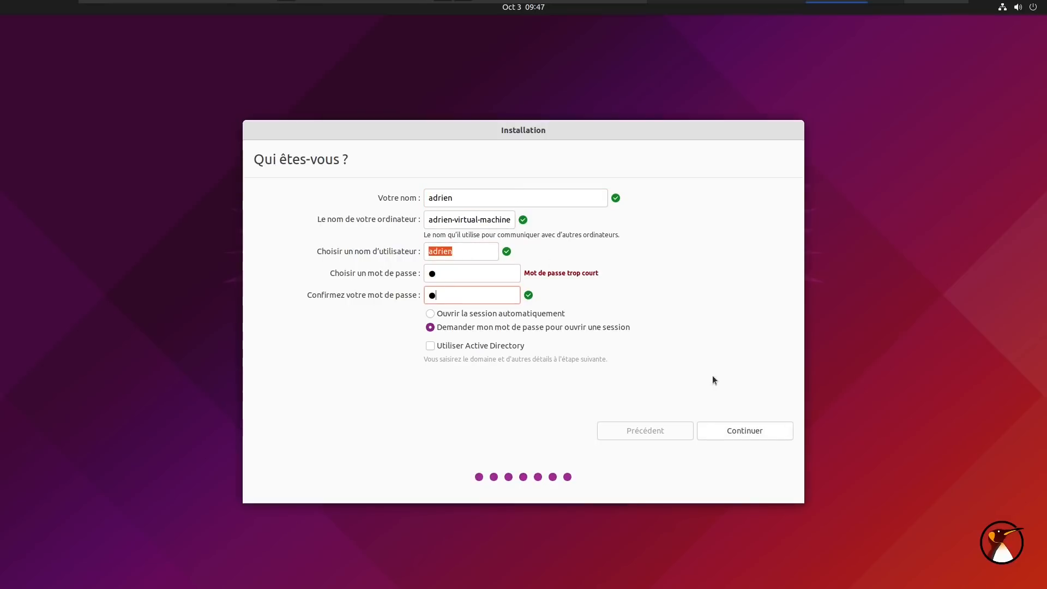
{"action": "left_click", "coordinate": [716, 430]}
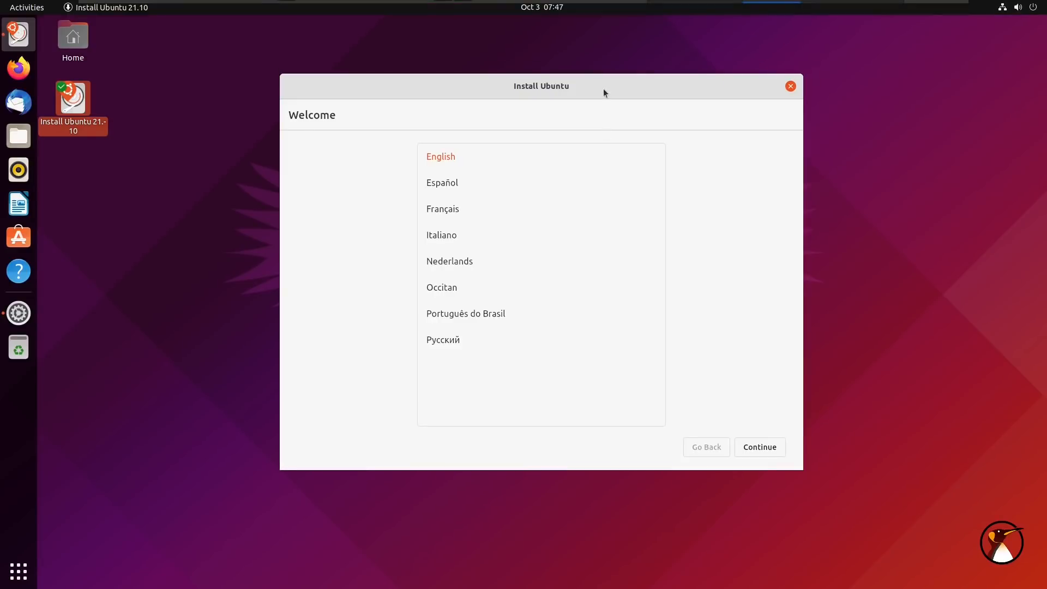
Shift the Ubuntu 21.10 installer window up-left, set Français, and choose Installer Ubuntu
{"action": "left_click_drag", "start_coordinate": [603, 89], "coordinate": [577, 74]}
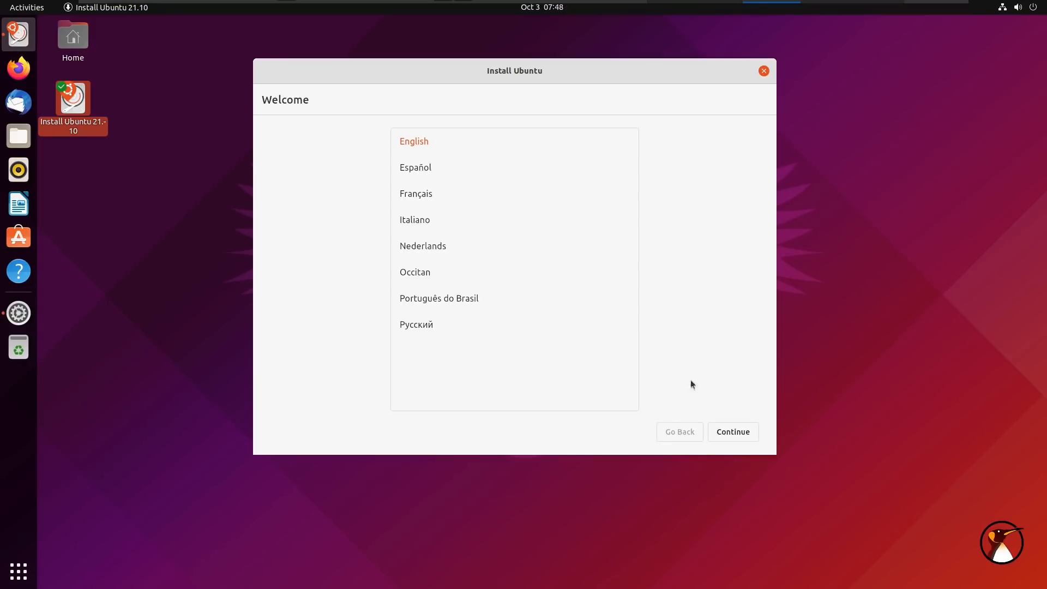
{"action": "left_click", "coordinate": [409, 193]}
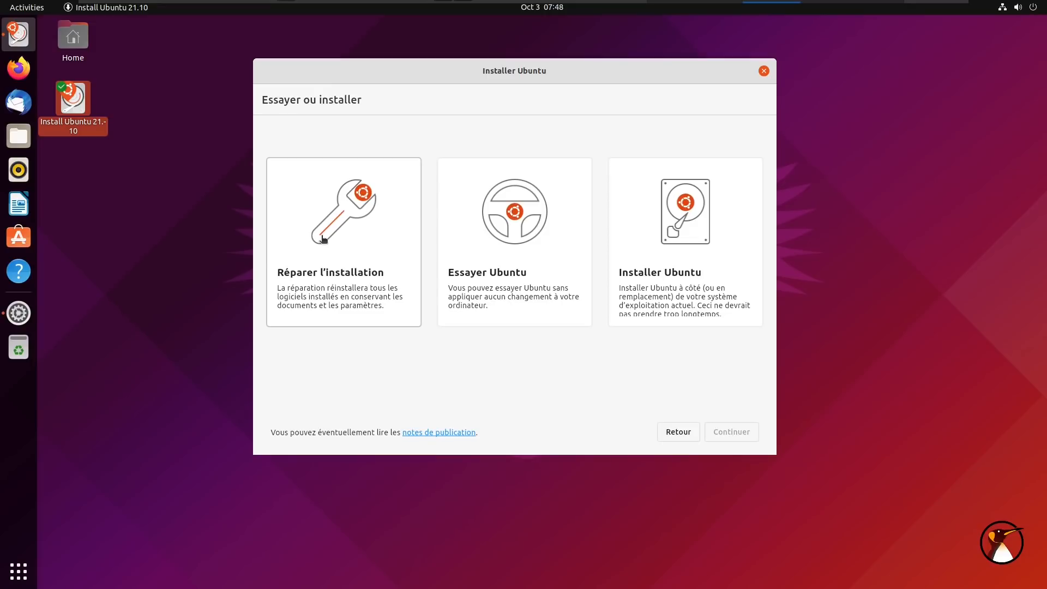
{"action": "left_click", "coordinate": [678, 248]}
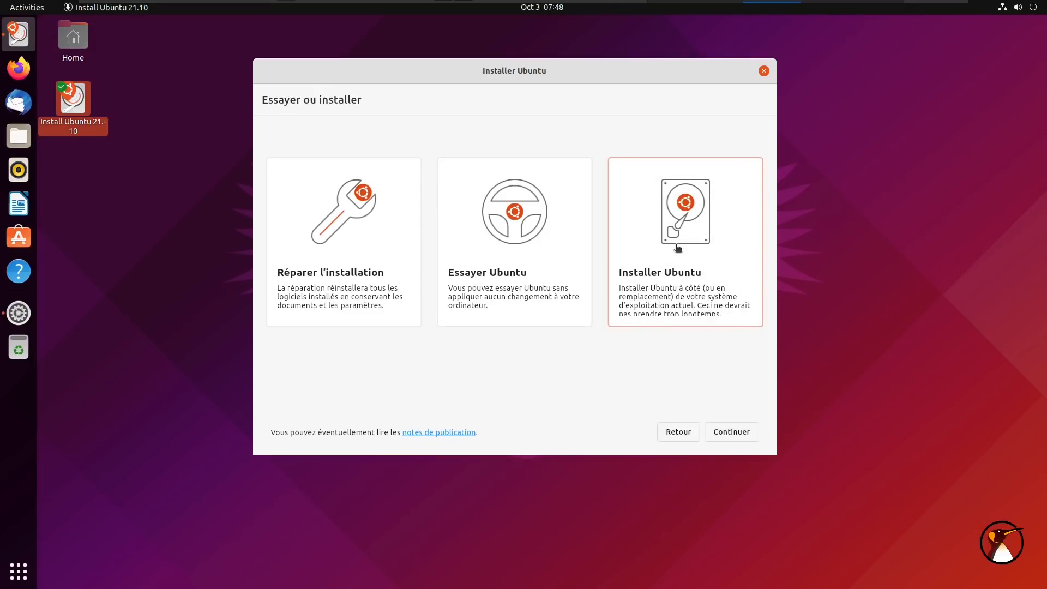
Select the French keyboard layout, test it with 'azertyu', and continue
{"action": "left_click", "coordinate": [728, 433]}
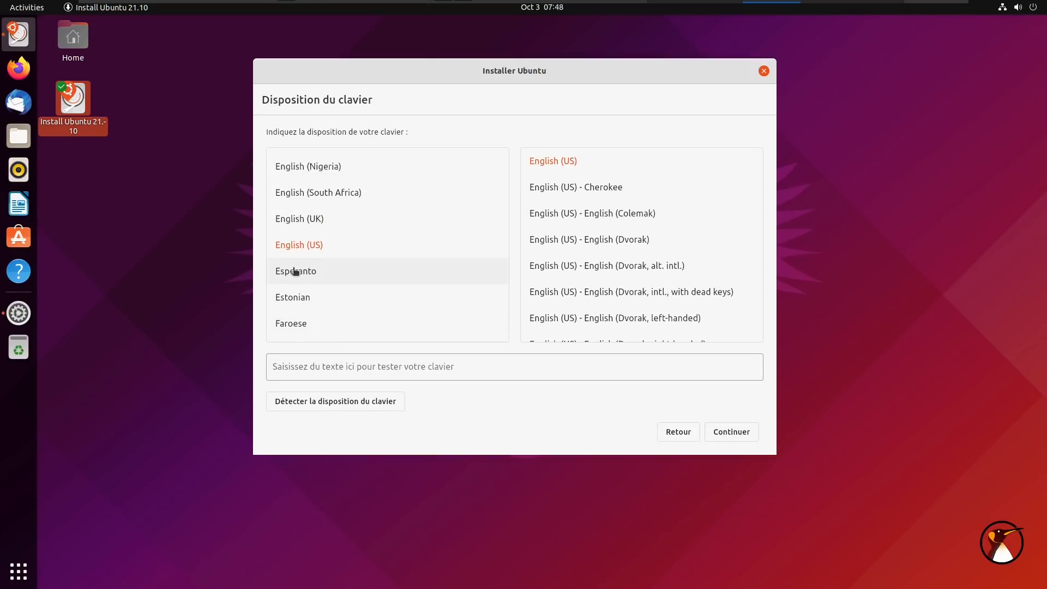
{"action": "scroll", "coordinate": [295, 271], "scroll_direction": "down", "scroll_amount": 3}
{"action": "scroll", "coordinate": [294, 271], "scroll_direction": "down", "scroll_amount": 1}
{"action": "left_click", "coordinate": [286, 287]}
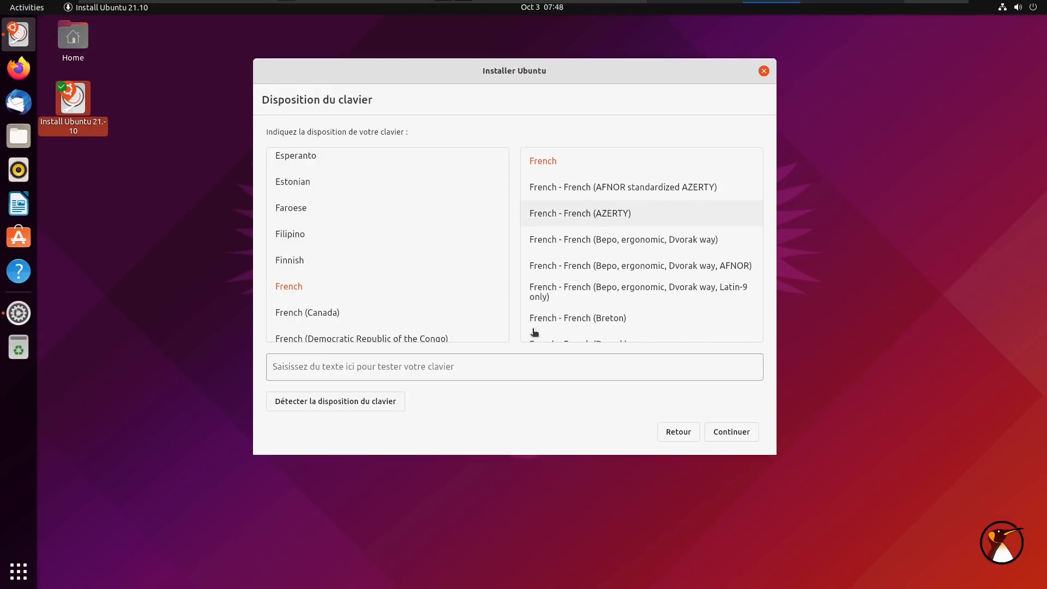
{"action": "left_click", "coordinate": [499, 375]}
{"action": "type", "text": "azertyu"}
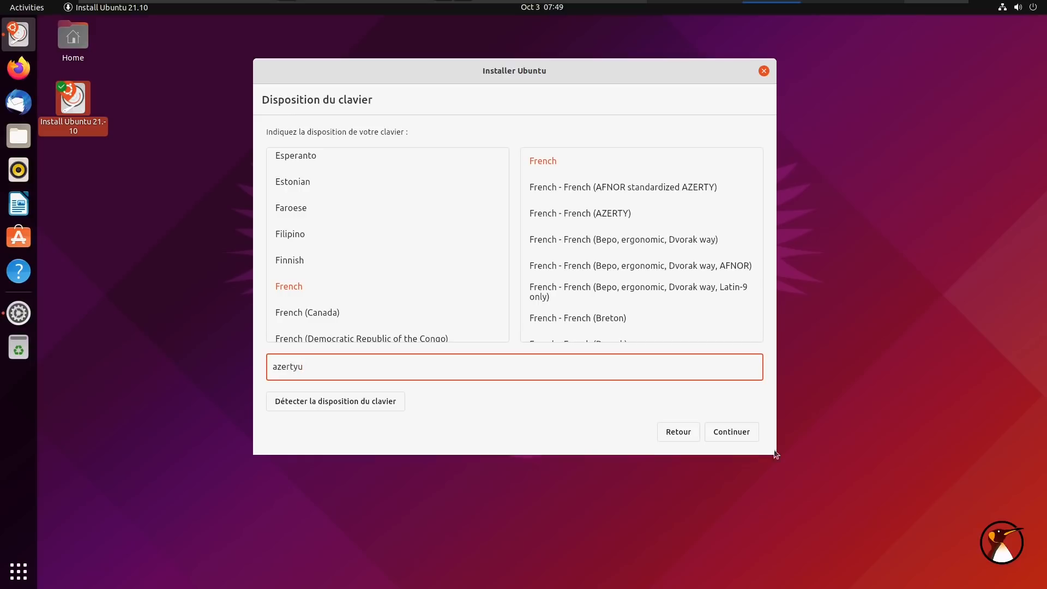
{"action": "left_click", "coordinate": [730, 432]}
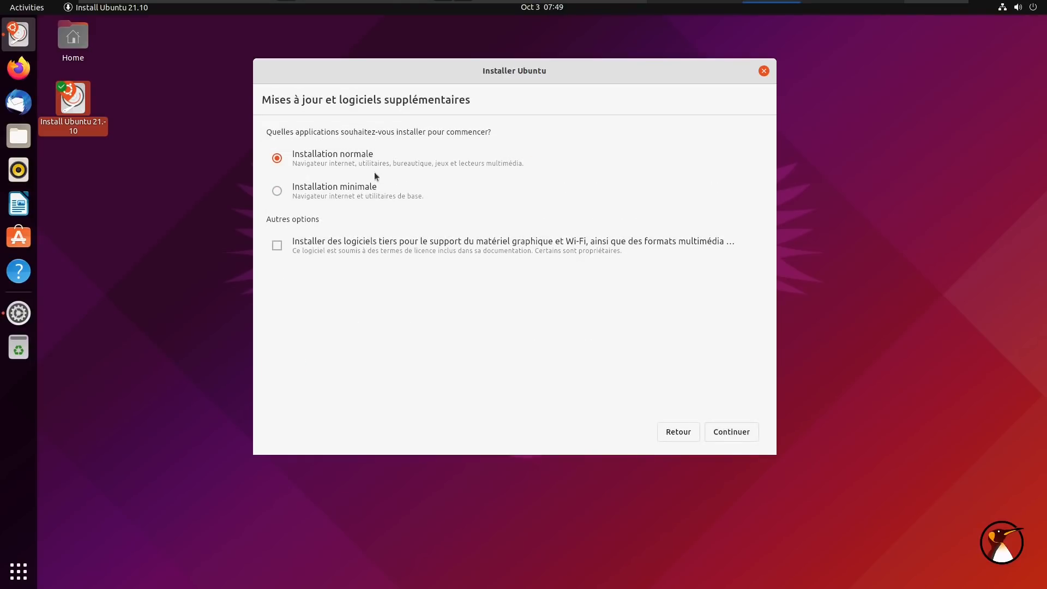
Keep Installation normale, add third-party drivers and media formats, and continue
{"action": "left_click", "coordinate": [334, 191]}
{"action": "left_click", "coordinate": [339, 159]}
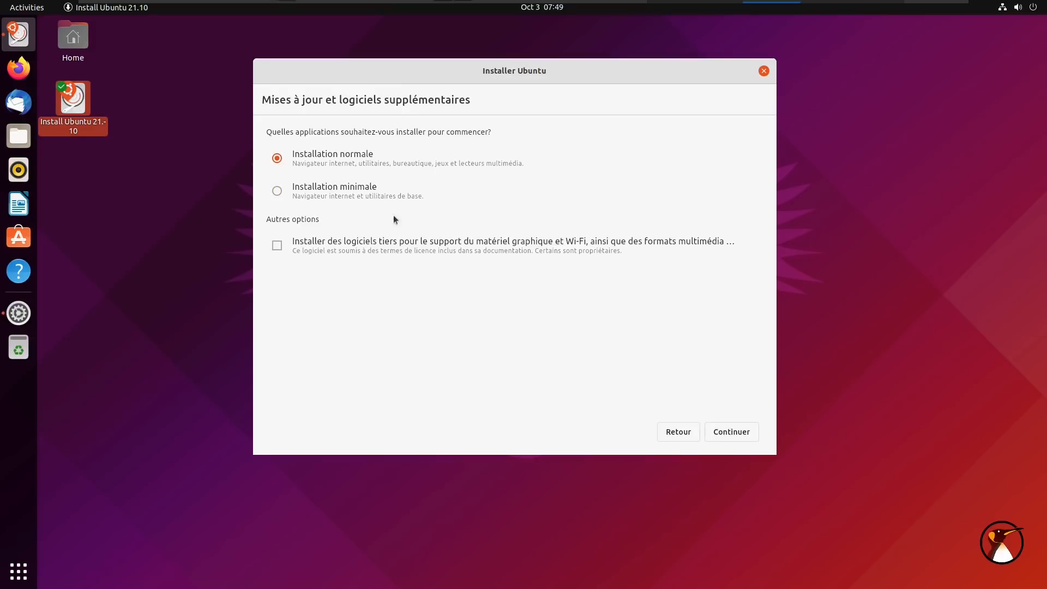
{"action": "left_click", "coordinate": [429, 253]}
{"action": "left_click", "coordinate": [741, 433]}
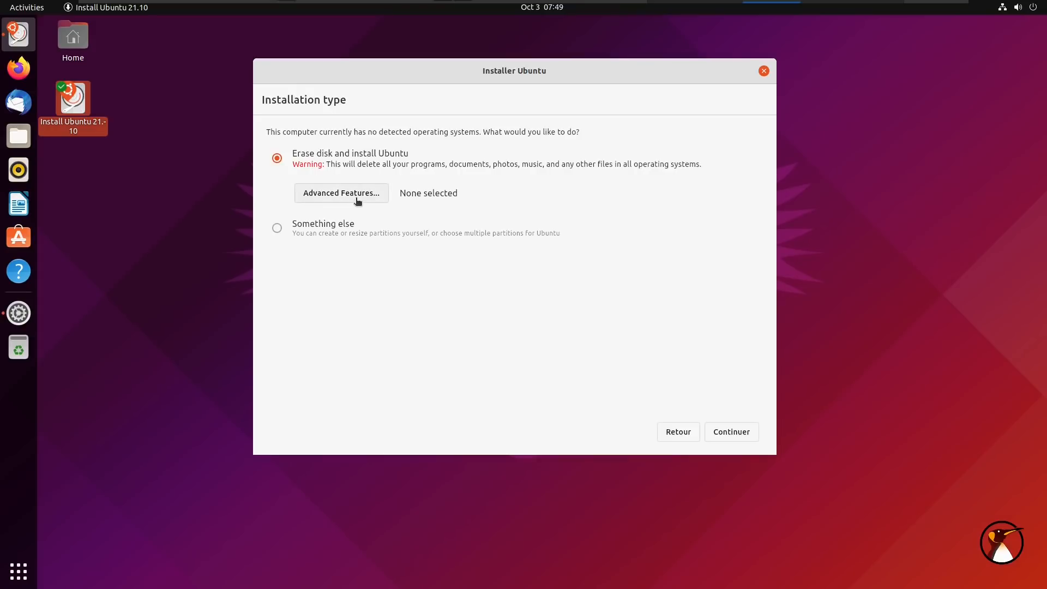
{"action": "left_click", "coordinate": [322, 192]}
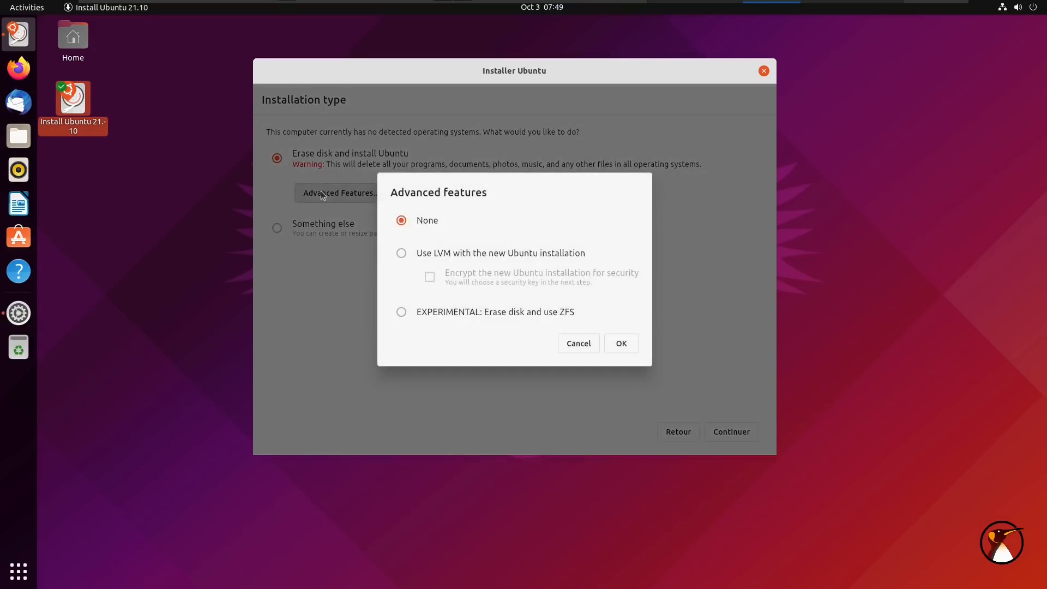
{"action": "left_click", "coordinate": [454, 253]}
{"action": "left_click", "coordinate": [456, 313]}
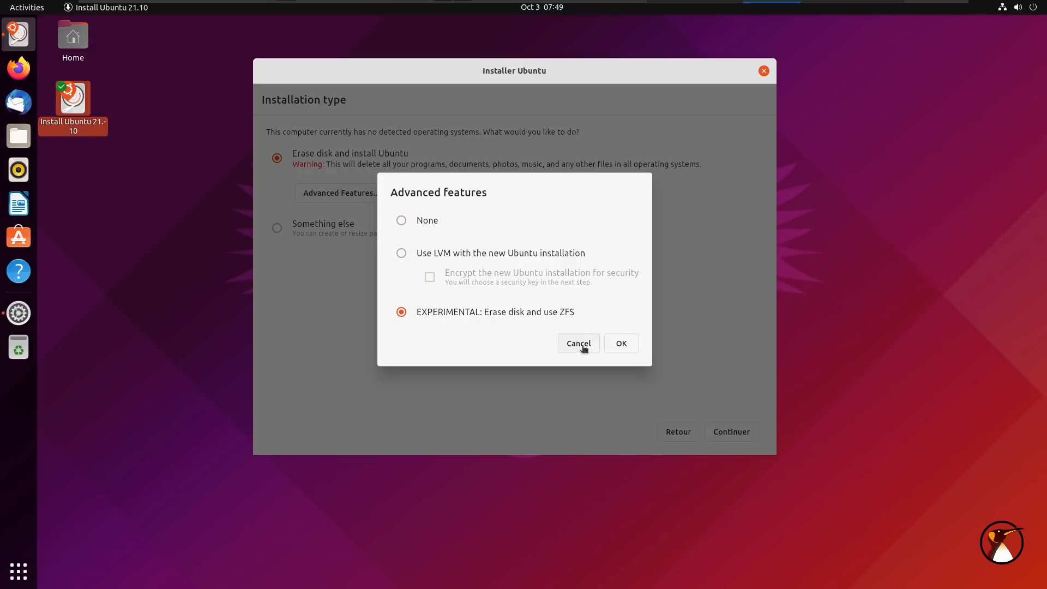
{"action": "left_click", "coordinate": [582, 345]}
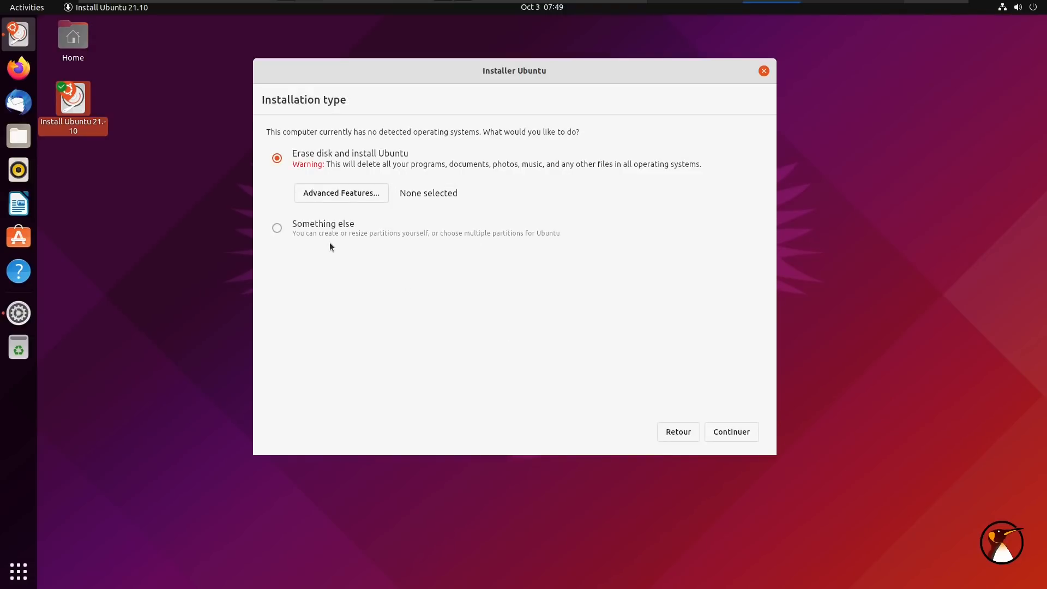
{"action": "left_click", "coordinate": [348, 236]}
{"action": "left_click", "coordinate": [732, 431]}
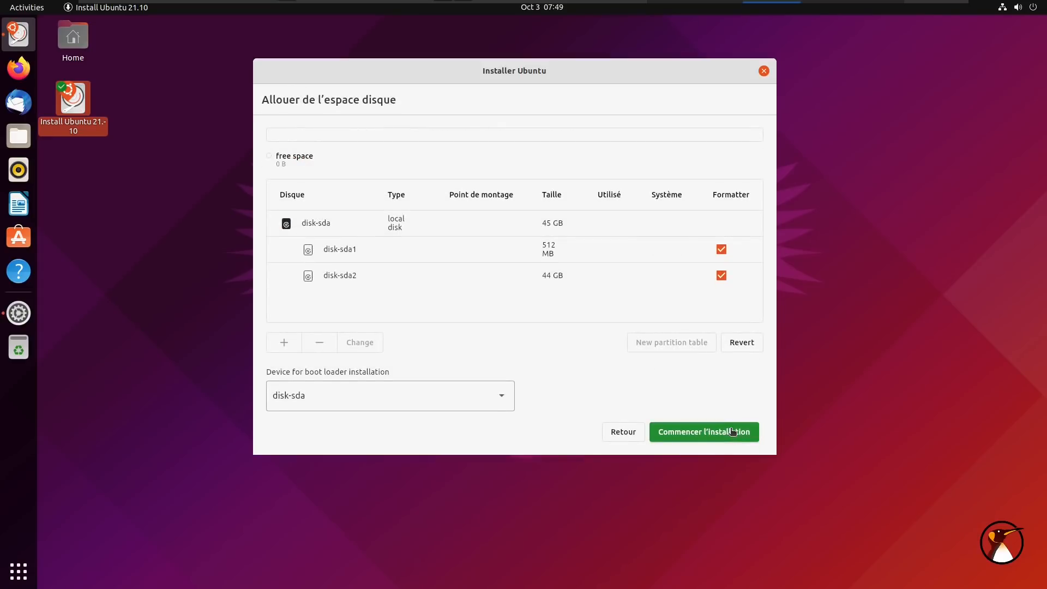
{"action": "left_click", "coordinate": [409, 404]}
{"action": "left_click", "coordinate": [416, 391]}
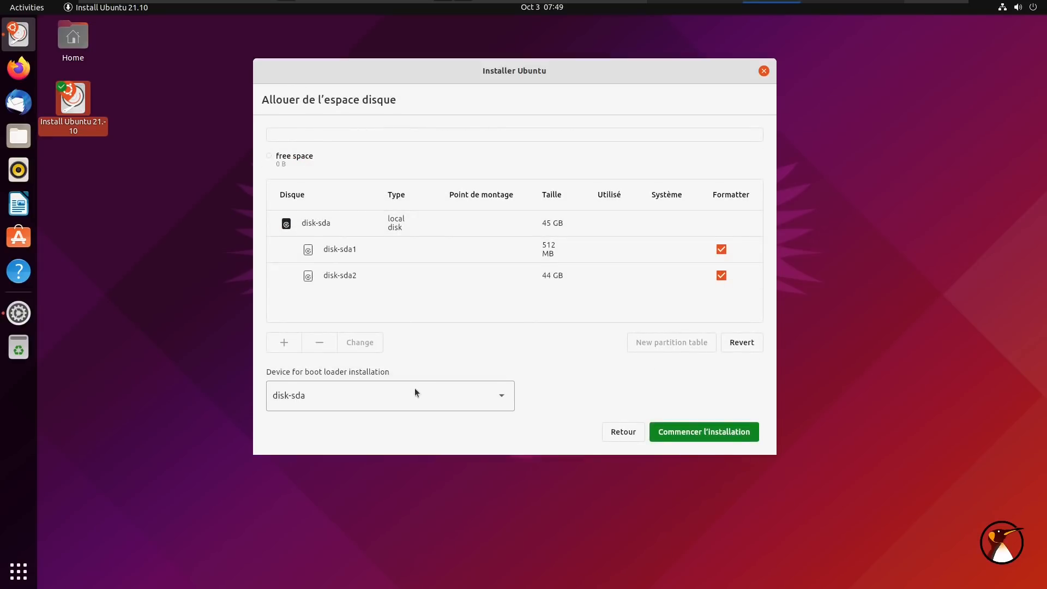
{"action": "left_click", "coordinate": [355, 250]}
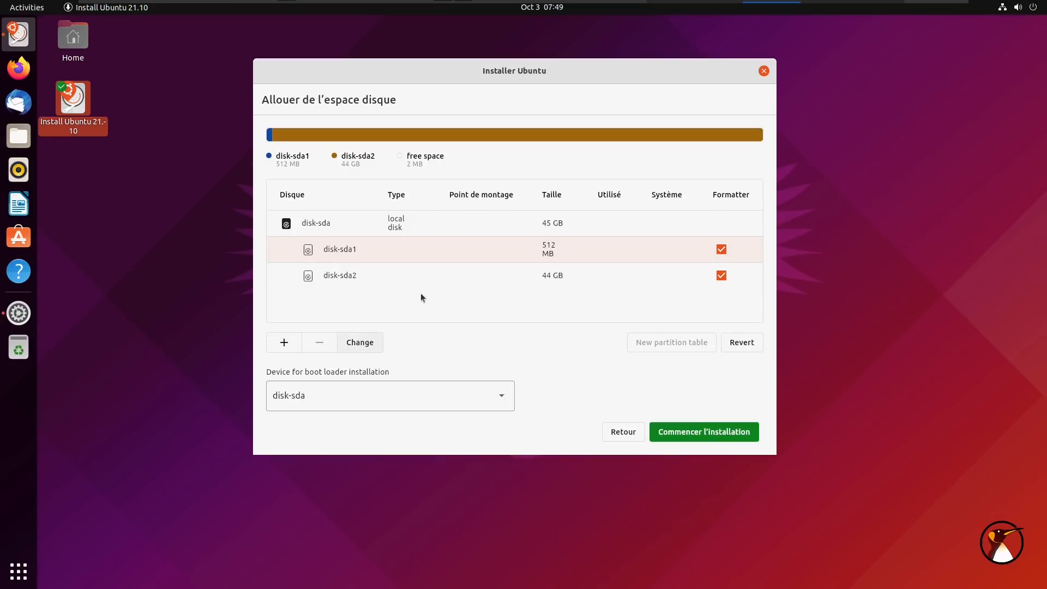
{"action": "left_click", "coordinate": [366, 343]}
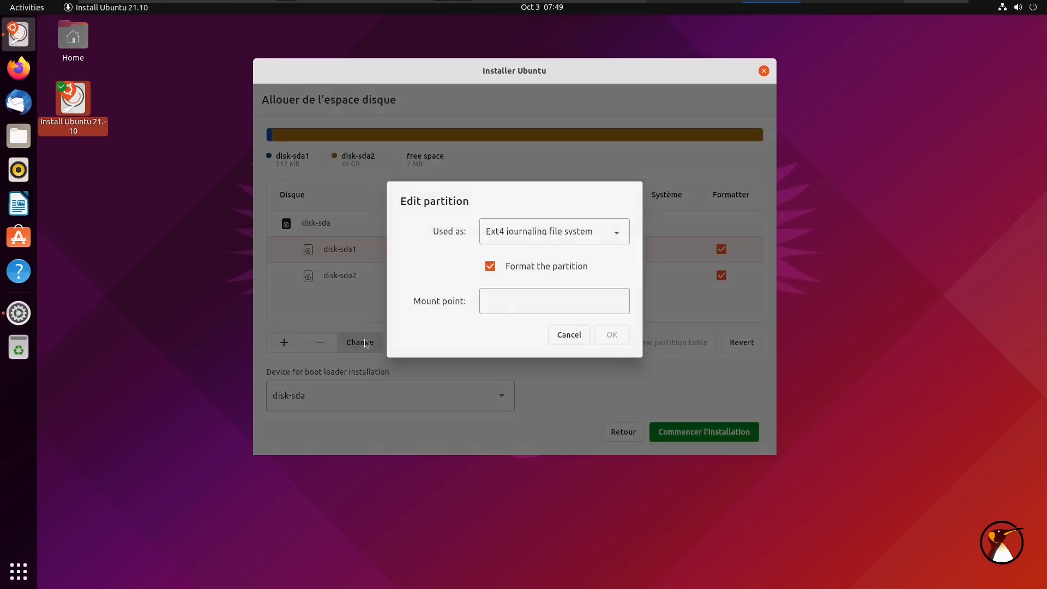
{"action": "left_click", "coordinate": [562, 335]}
{"action": "left_click", "coordinate": [624, 432]}
Choose Erase disk and install Ubuntu and accept the disk changes
{"action": "left_click", "coordinate": [360, 153]}
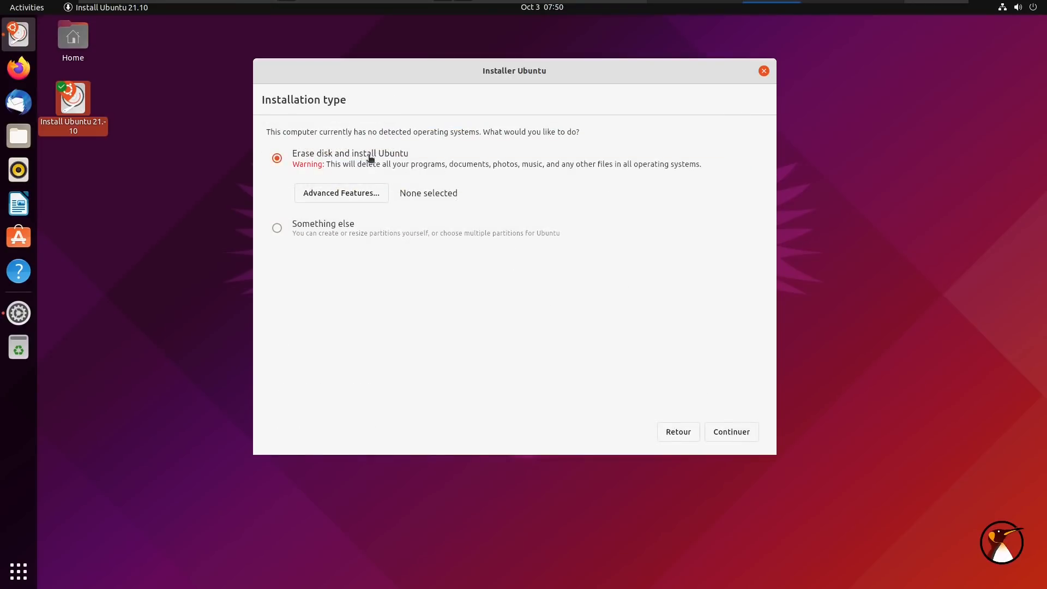
{"action": "left_click", "coordinate": [727, 433]}
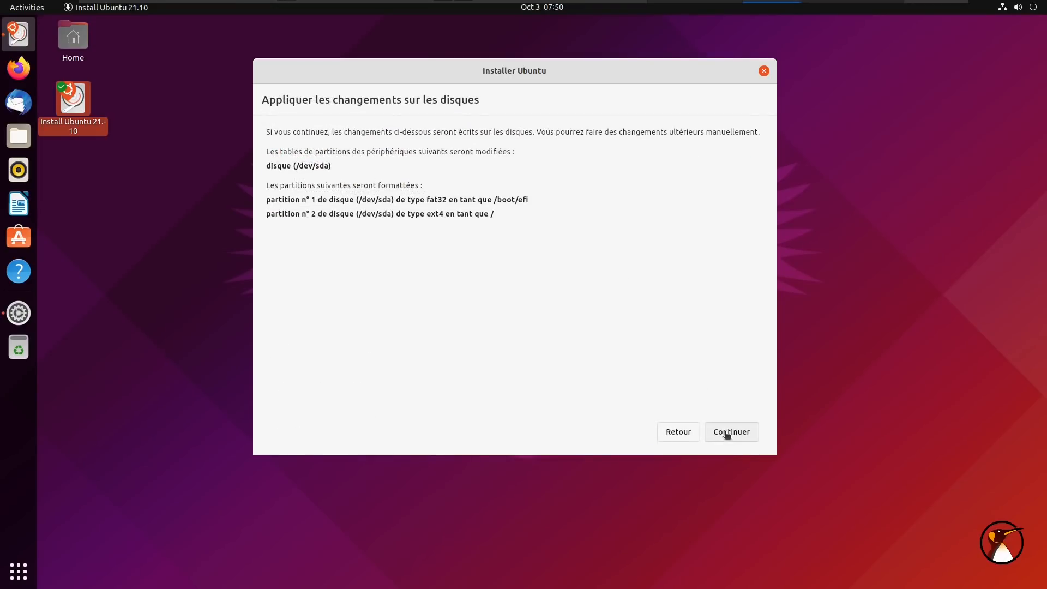
{"action": "left_click", "coordinate": [727, 433]}
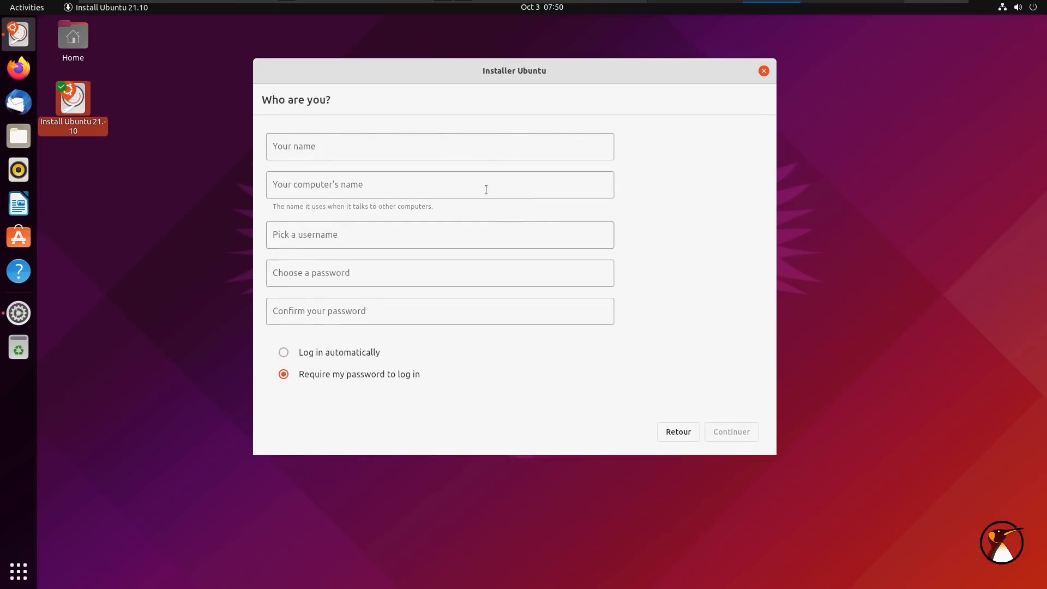
Enter the user's full name and a one-letter password, confirmed, then continue
{"action": "left_click", "coordinate": [472, 149]}
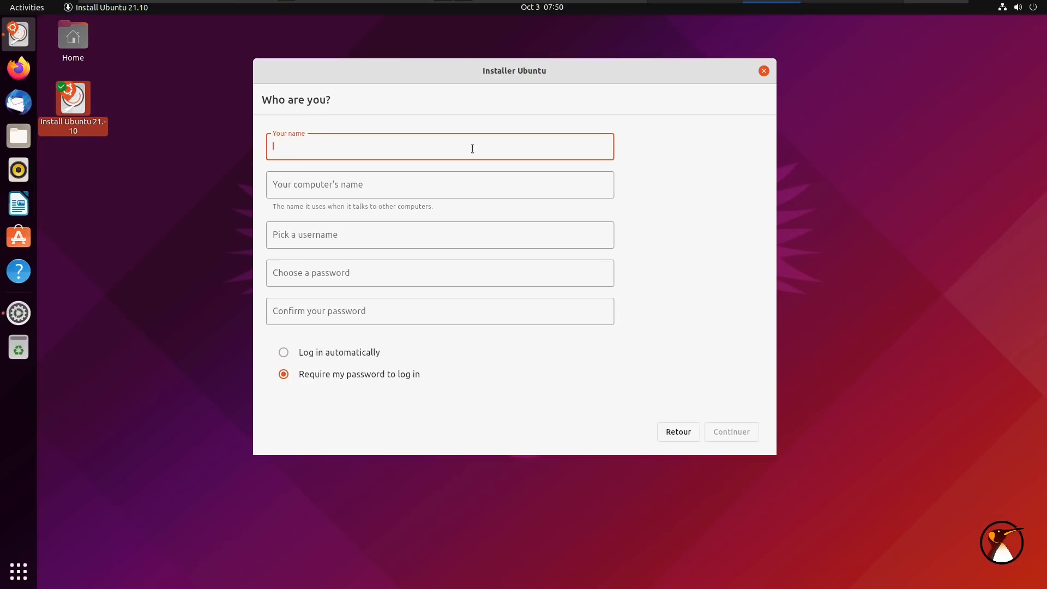
{"action": "type", "text": "Adrien"}
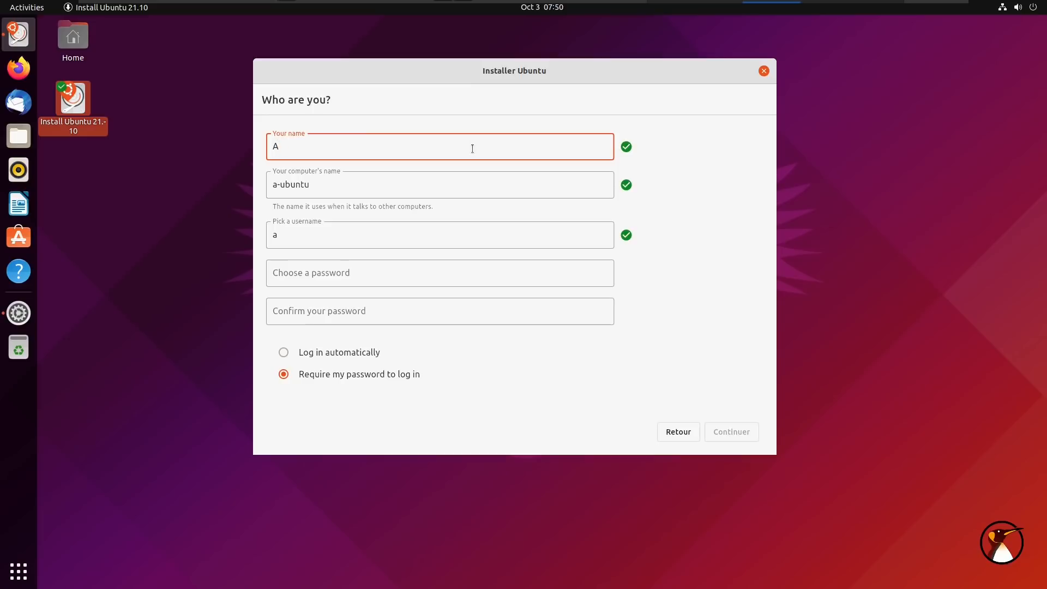
{"action": "left_click", "coordinate": [296, 275]}
{"action": "type", "text": "a"}
{"action": "left_click", "coordinate": [344, 308]}
{"action": "type", "text": "a"}
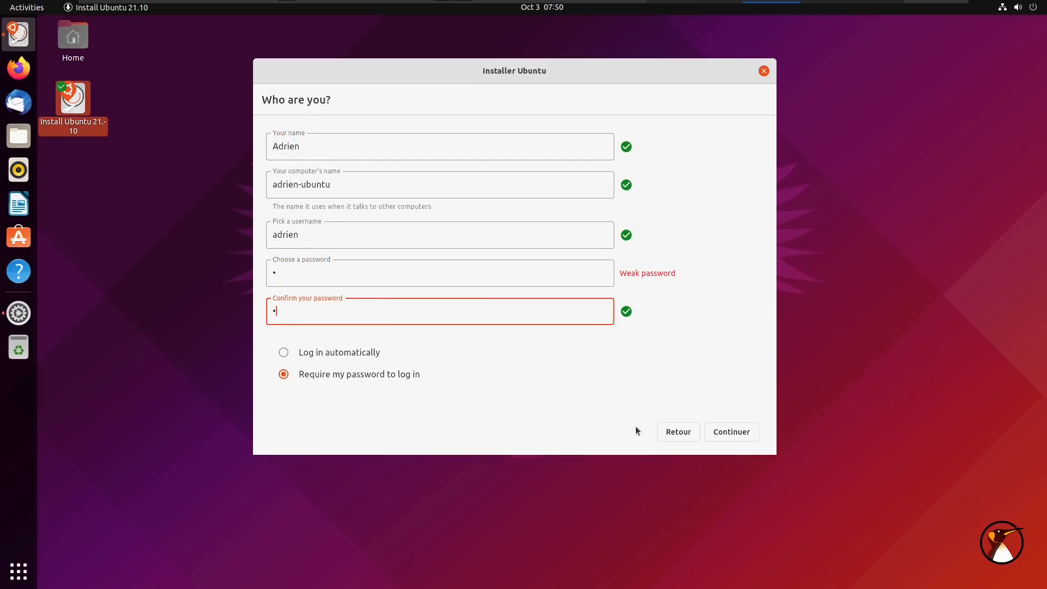
{"action": "left_click", "coordinate": [739, 430]}
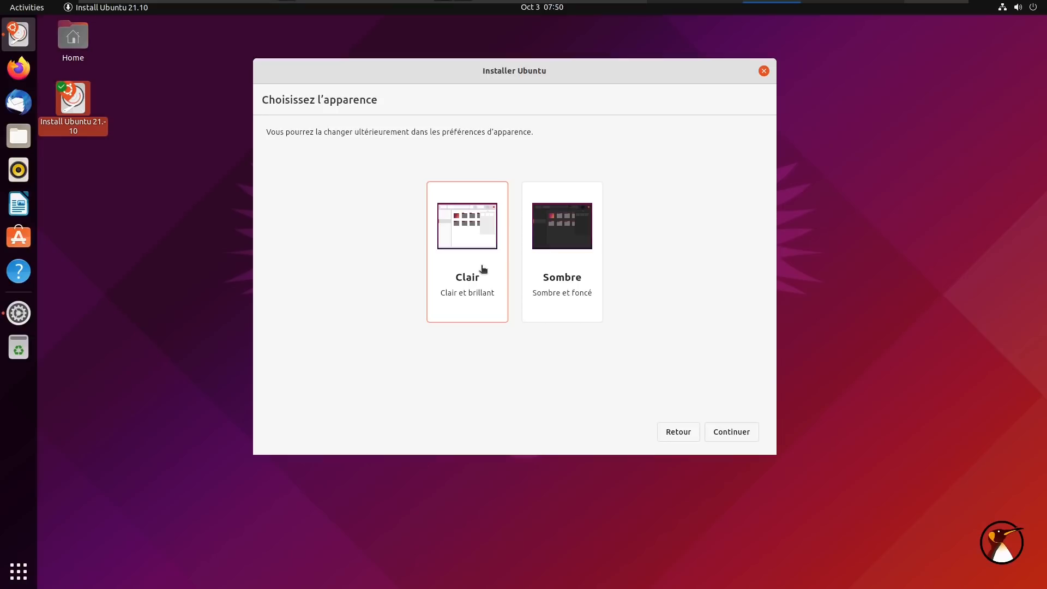
Pick the Sombre dark theme and begin installing Ubuntu 21.10
{"action": "left_click", "coordinate": [527, 269]}
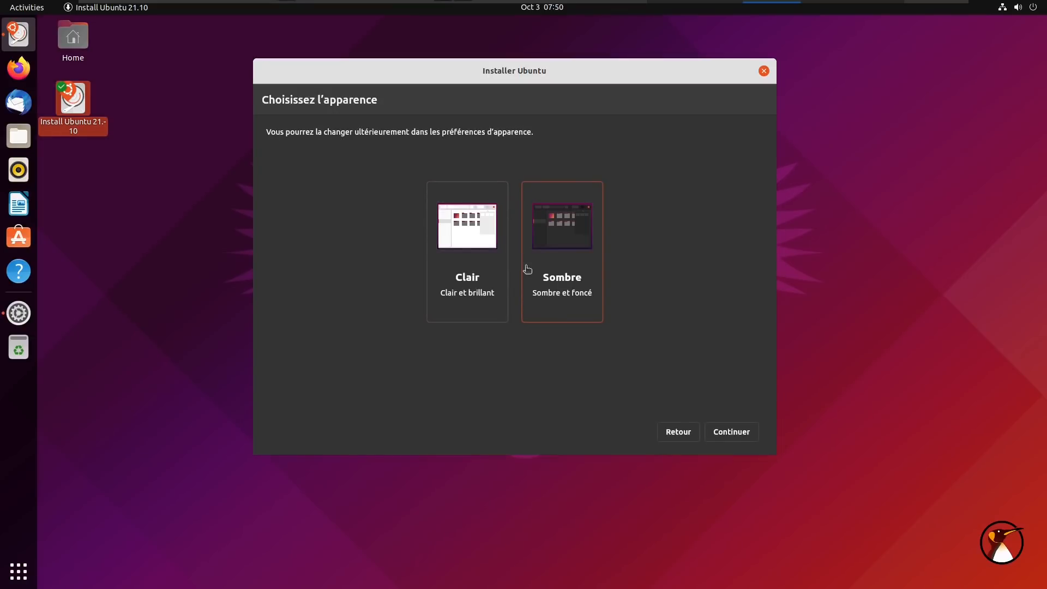
{"action": "left_click", "coordinate": [725, 430]}
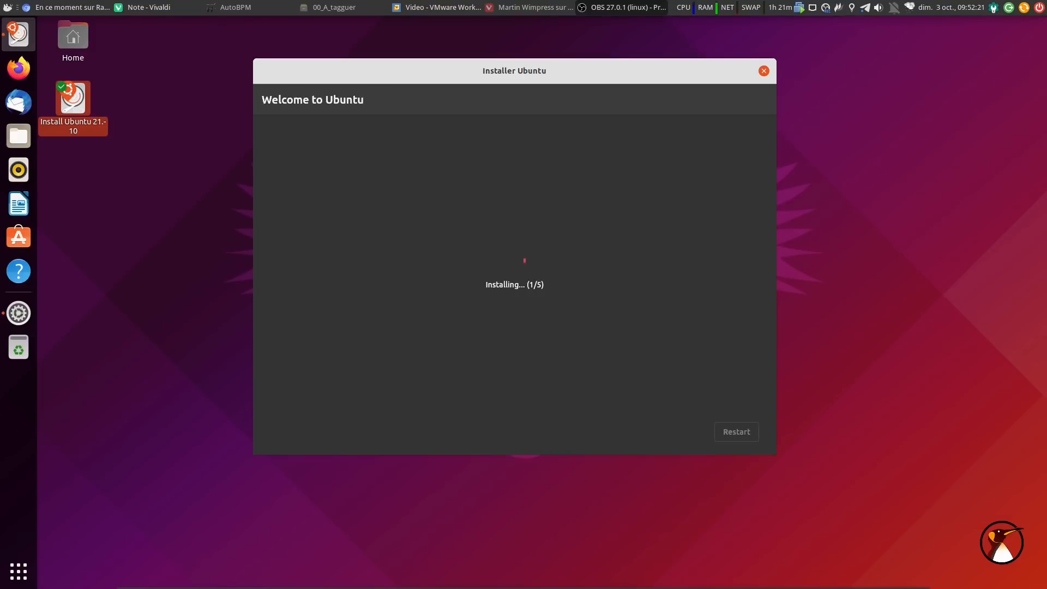
Restart the virtual machine into the newly installed Ubuntu 21.10
{"action": "left_click", "coordinate": [443, 482]}
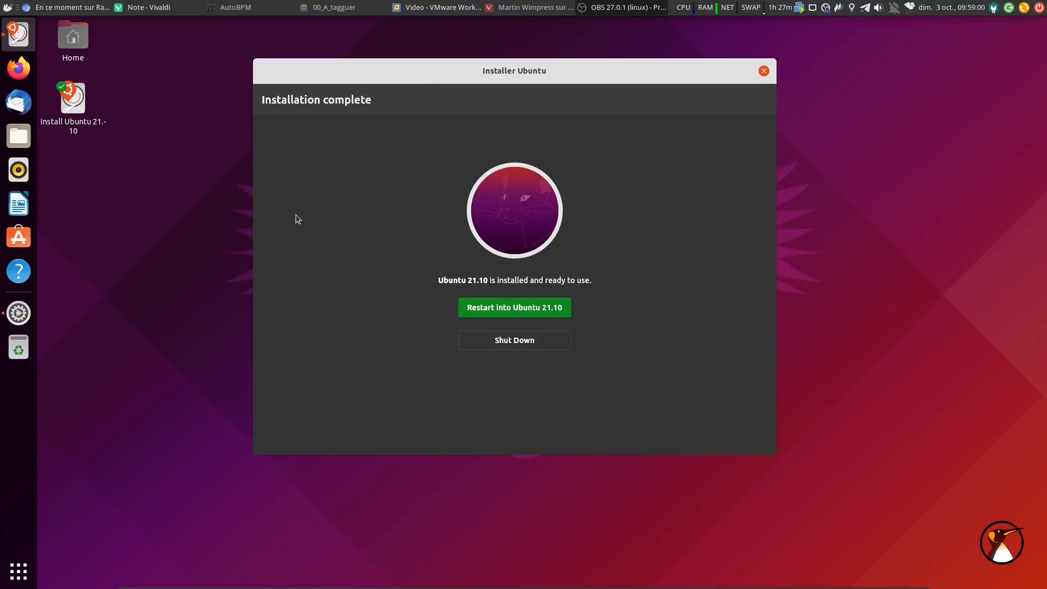
{"action": "left_click", "coordinate": [183, 248]}
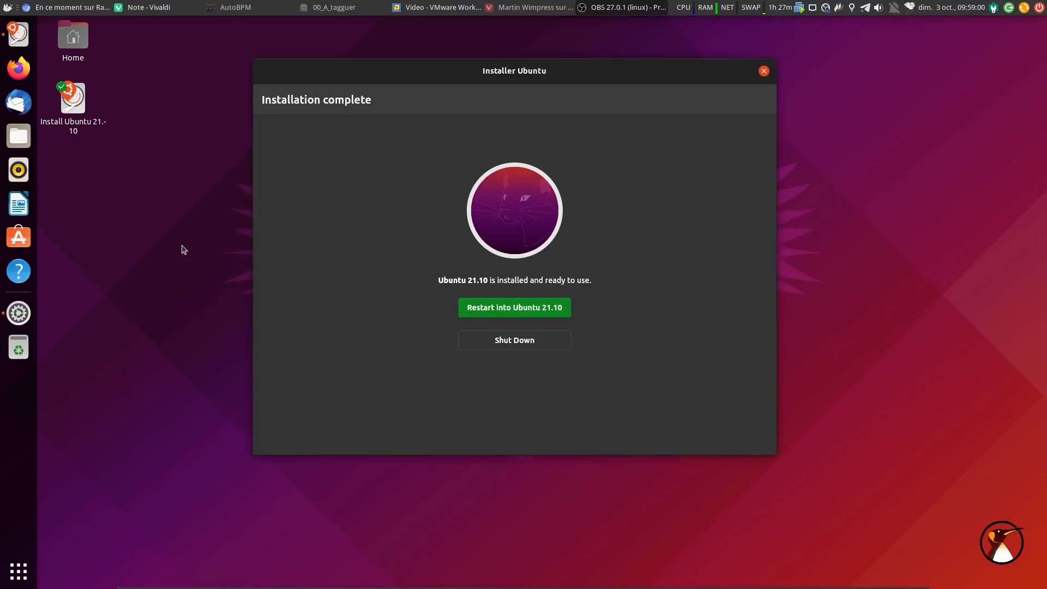
{"action": "left_click", "coordinate": [543, 310]}
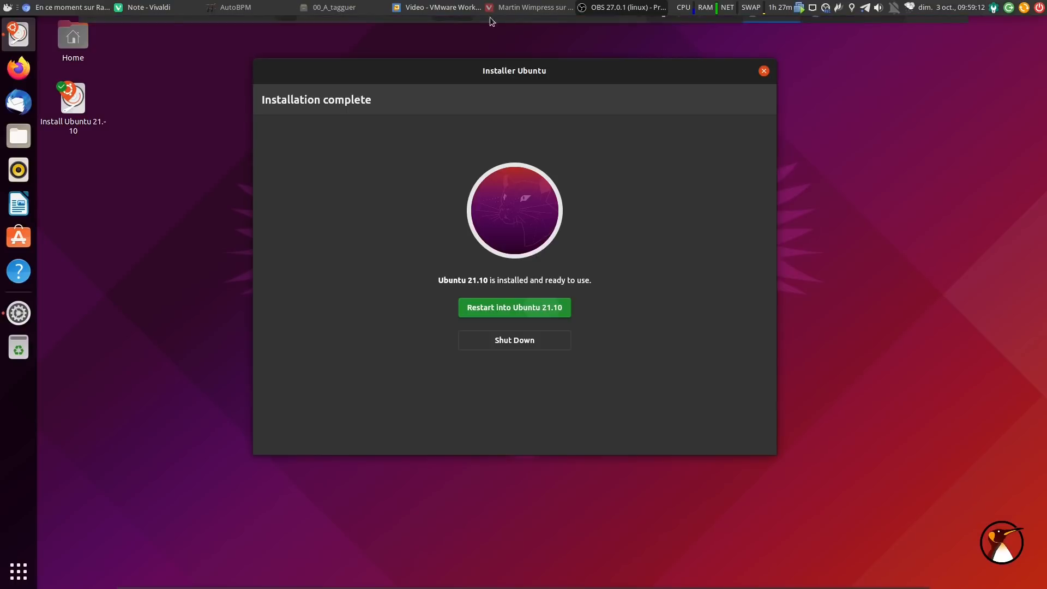
{"action": "mouse_move", "coordinate": [491, 23]}
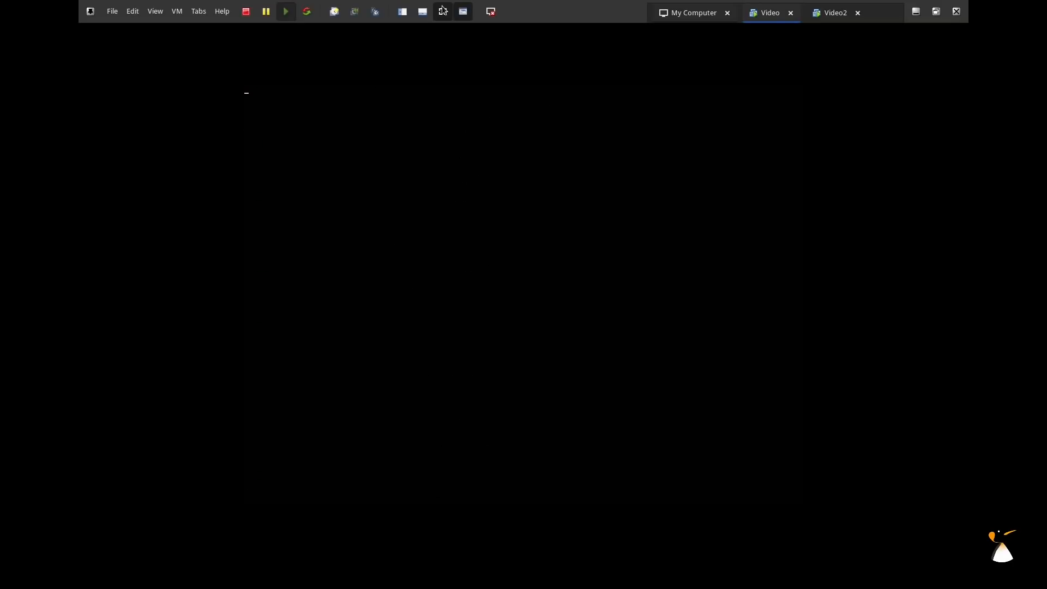
Pick the user account on the login screen and choose the Ubuntu on Wayland session
{"action": "left_click", "coordinate": [446, 9]}
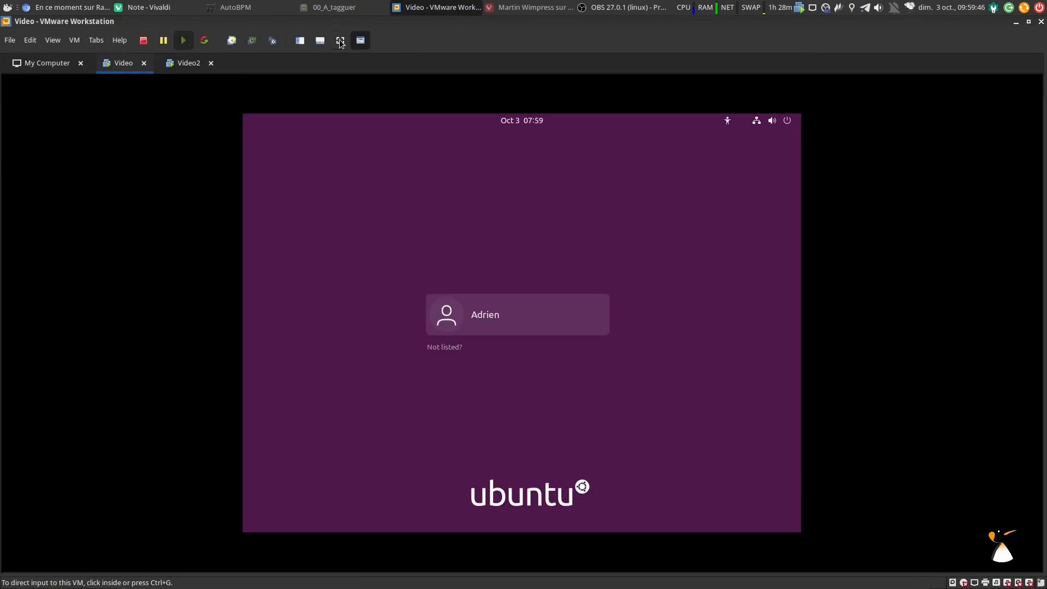
{"action": "left_click", "coordinate": [340, 42]}
{"action": "left_click", "coordinate": [529, 293]}
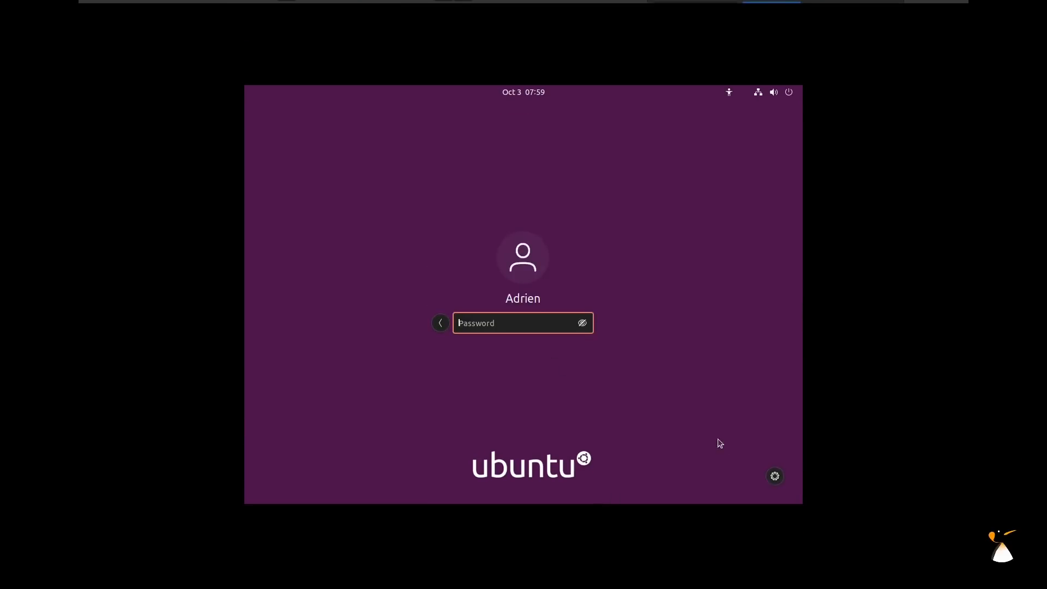
{"action": "left_click", "coordinate": [775, 477]}
{"action": "left_click", "coordinate": [726, 443]}
Log in with the account password and leave fullscreen to the windowed VM
{"action": "type", "text": "••"}
{"action": "key", "text": "Return"}
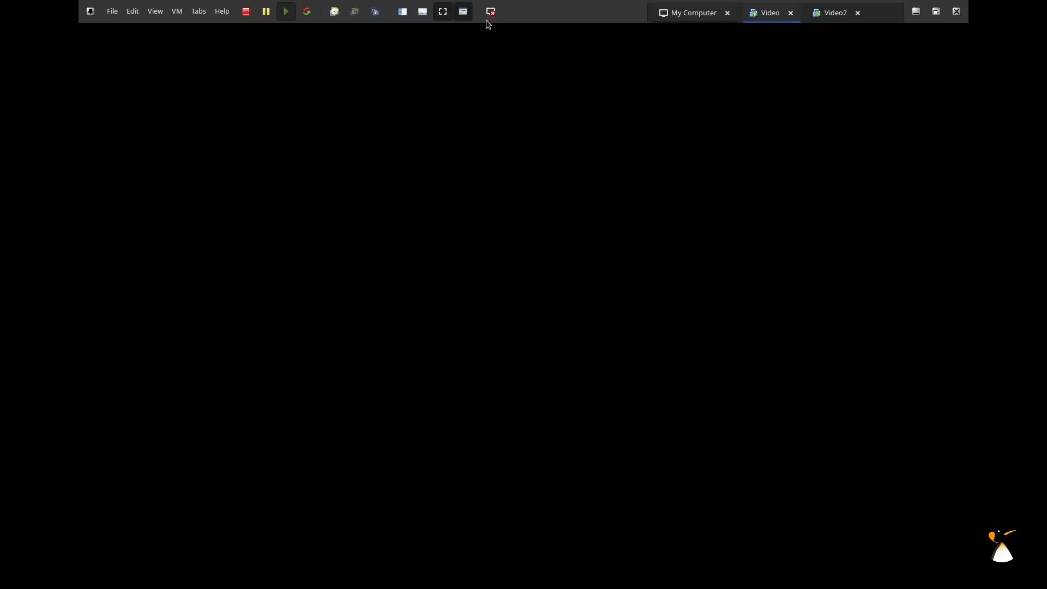
{"action": "left_click", "coordinate": [490, 12]}
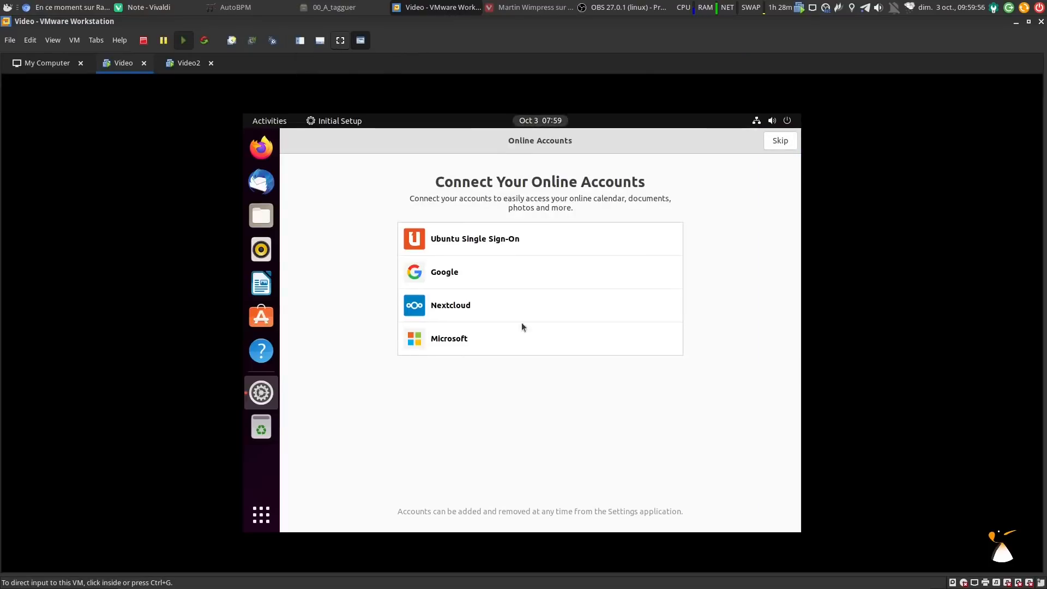
In Settings > Displays, apply the 1920 × 1080 (16:9) resolution and keep the changes
{"action": "key", "text": "ctrl+alt+Return"}
{"action": "left_click", "coordinate": [759, 92]}
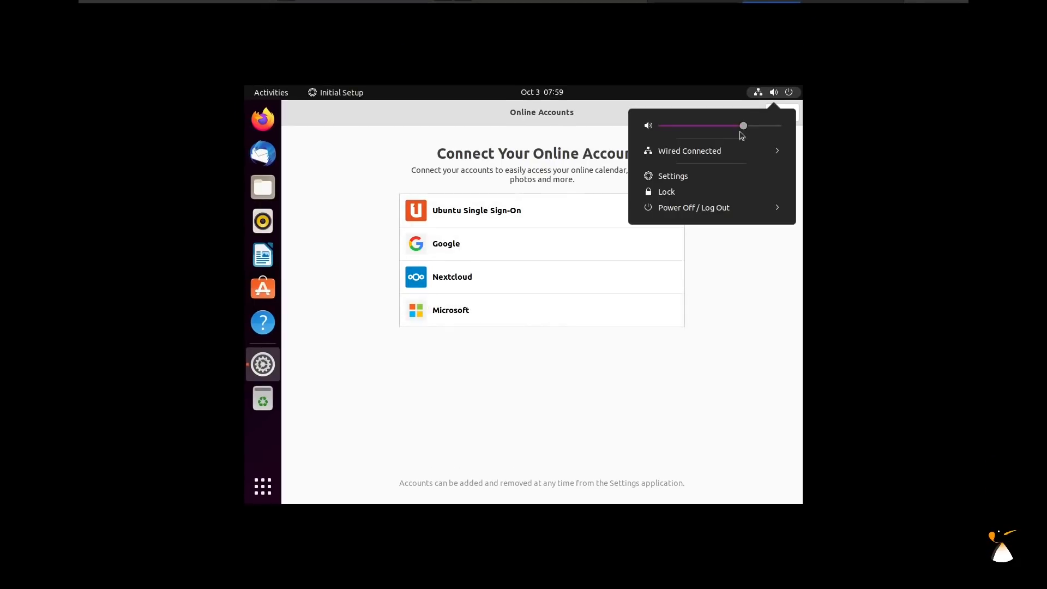
{"action": "left_click", "coordinate": [688, 178]}
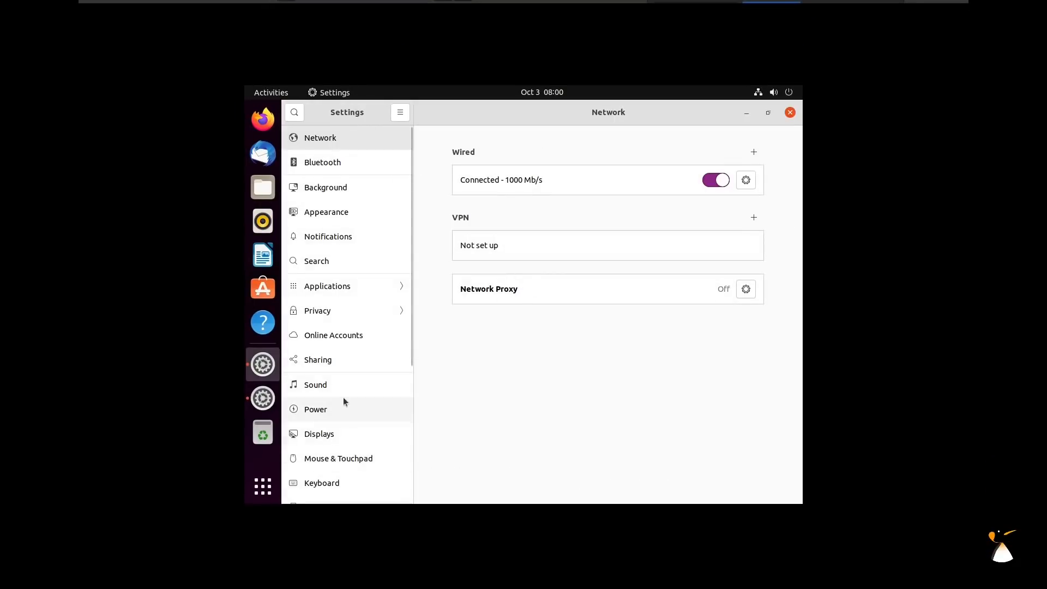
{"action": "left_click", "coordinate": [295, 113]}
{"action": "type", "text": "di"}
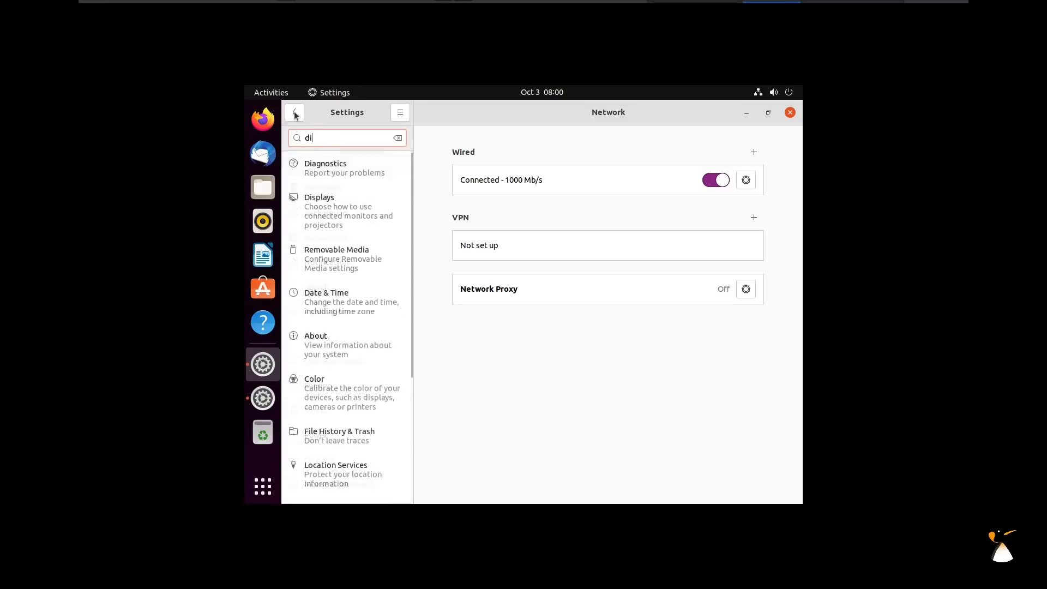
{"action": "type", "text": "s"}
{"action": "left_click", "coordinate": [327, 169]}
{"action": "left_click", "coordinate": [709, 205]}
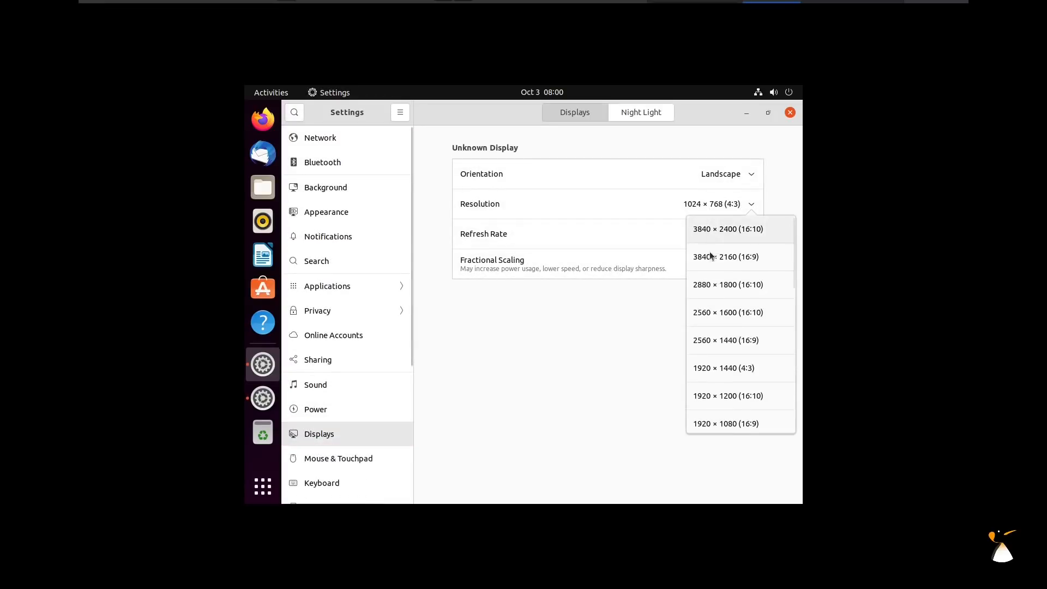
{"action": "left_click", "coordinate": [712, 421]}
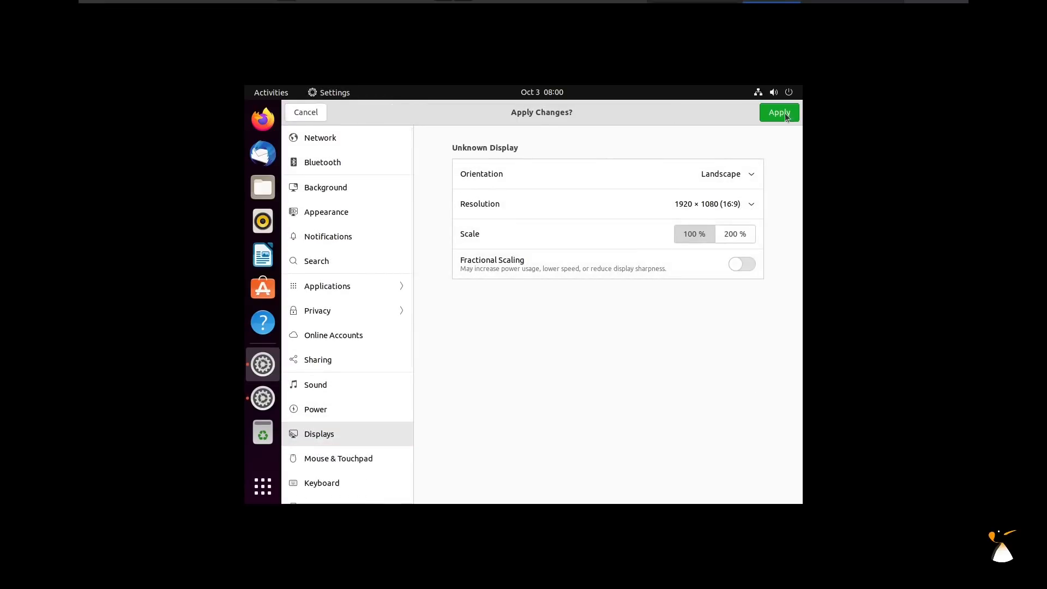
{"action": "left_click", "coordinate": [786, 116]}
{"action": "left_click", "coordinate": [588, 325]}
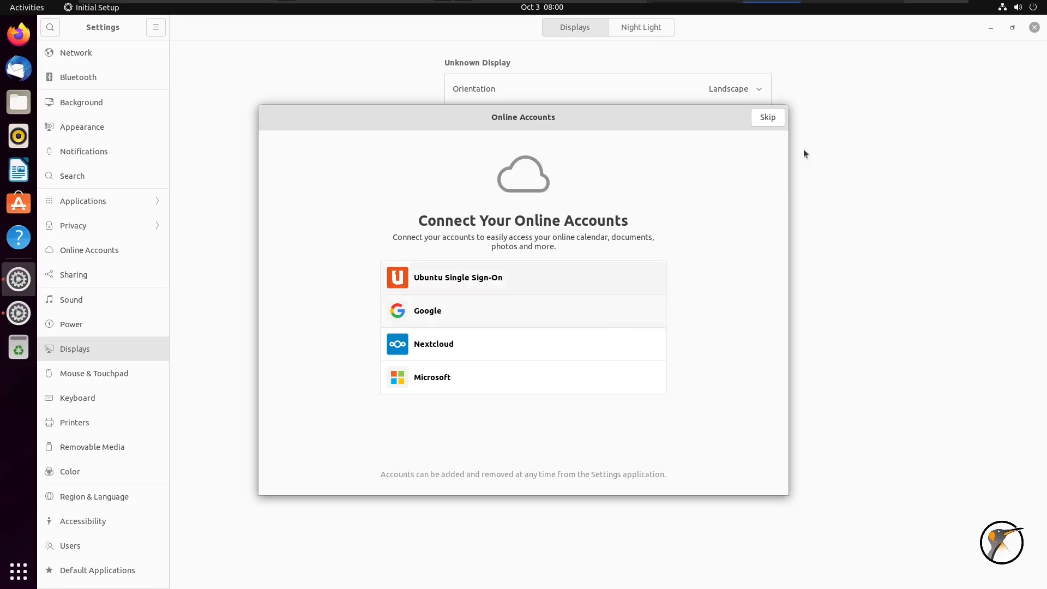
Close Settings, finish Initial Setup by skipping online accounts, and open the Home folder
{"action": "left_click", "coordinate": [1034, 27]}
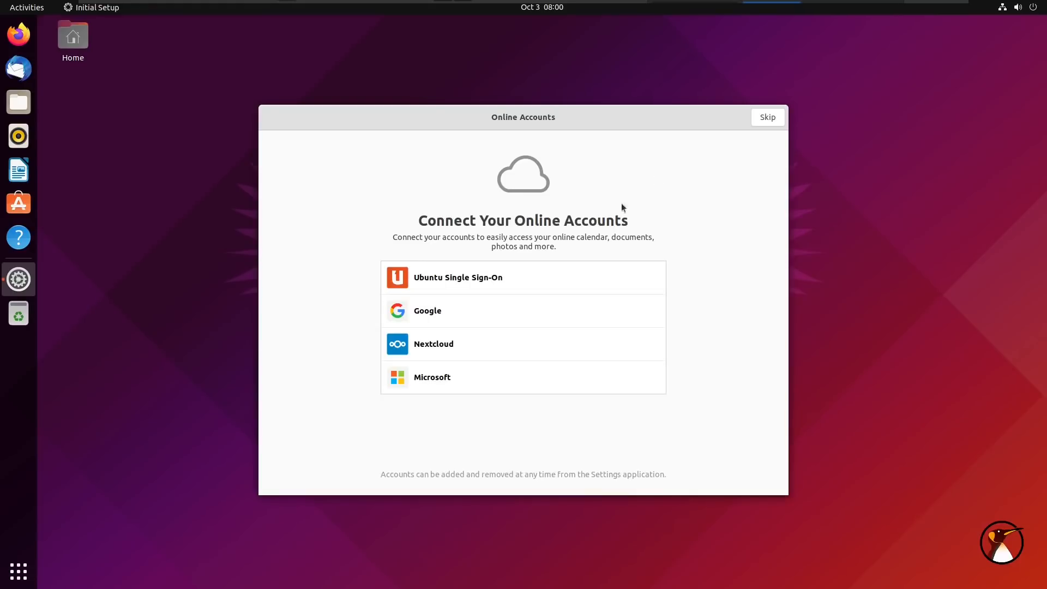
{"action": "left_click", "coordinate": [765, 119]}
{"action": "left_click", "coordinate": [765, 119]}
{"action": "left_click", "coordinate": [765, 119]}
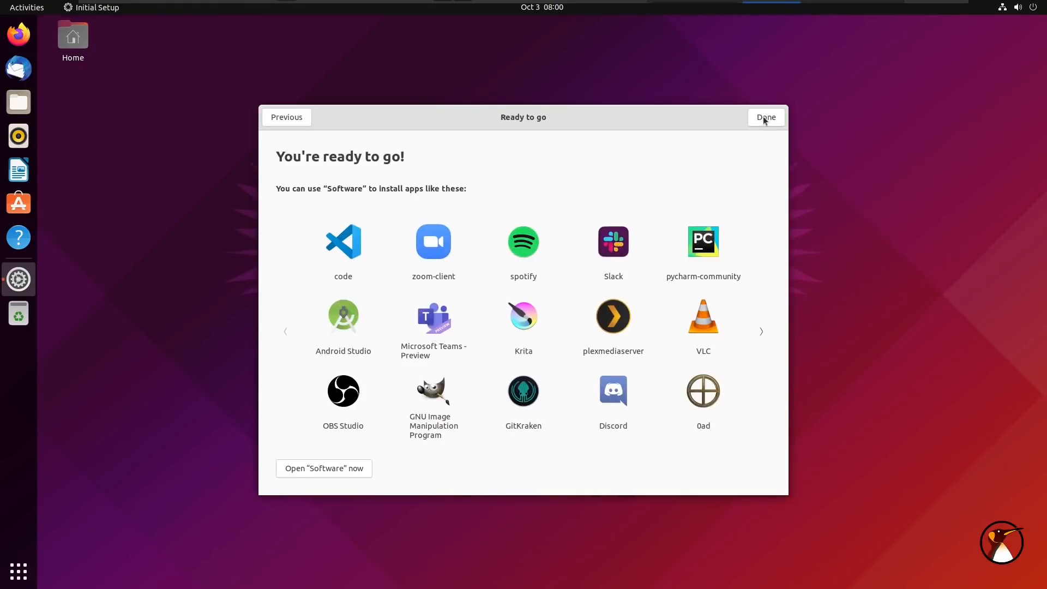
{"action": "left_click", "coordinate": [764, 118]}
{"action": "double_click", "coordinate": [81, 46]}
{"action": "left_click_drag", "start_coordinate": [376, 116], "coordinate": [651, 113]}
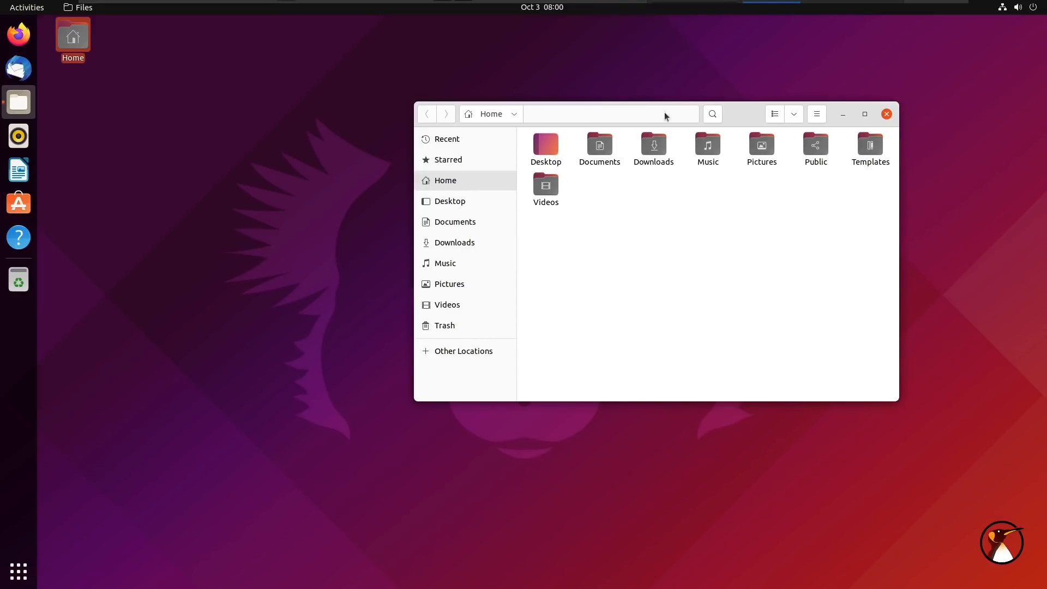
Reopen the Home folder from the dock, launch Firefox, and move the Files window down-right
{"action": "left_click_drag", "start_coordinate": [665, 116], "coordinate": [588, 126]}
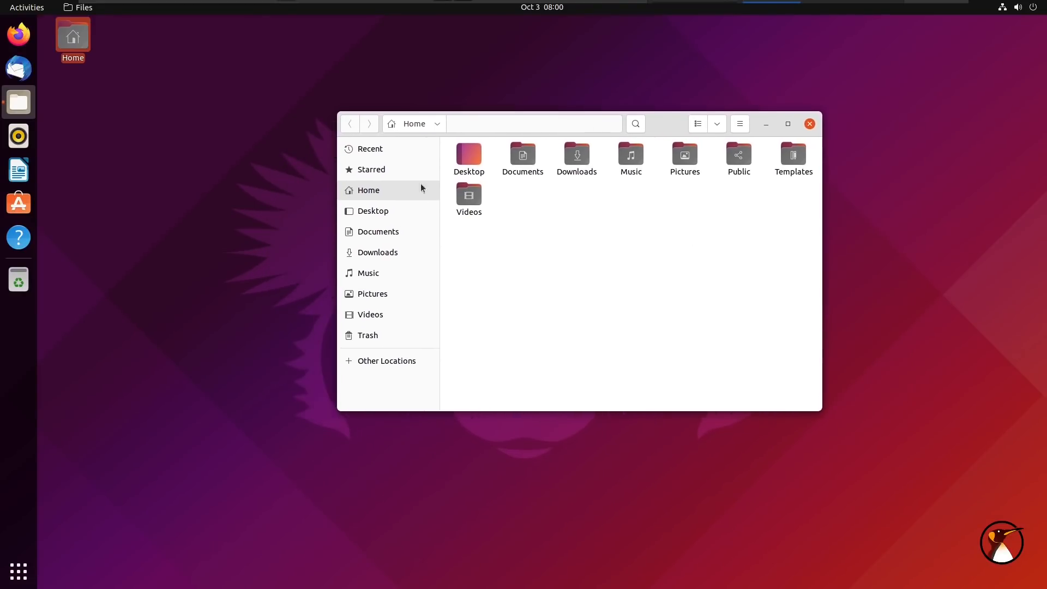
{"action": "left_click", "coordinate": [812, 125]}
{"action": "left_click", "coordinate": [25, 112]}
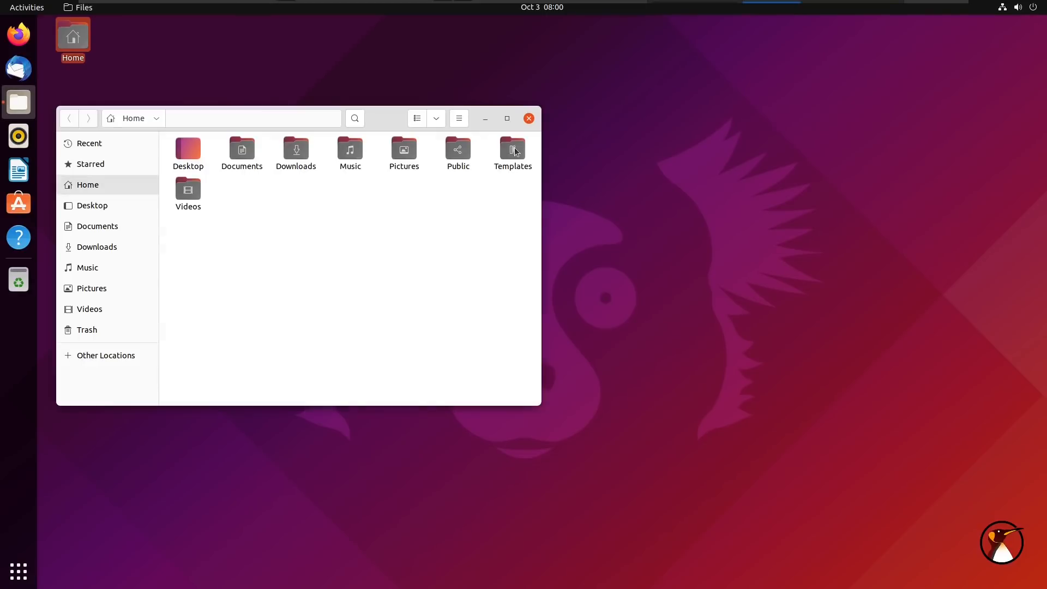
{"action": "left_click_drag", "start_coordinate": [285, 124], "coordinate": [644, 114]}
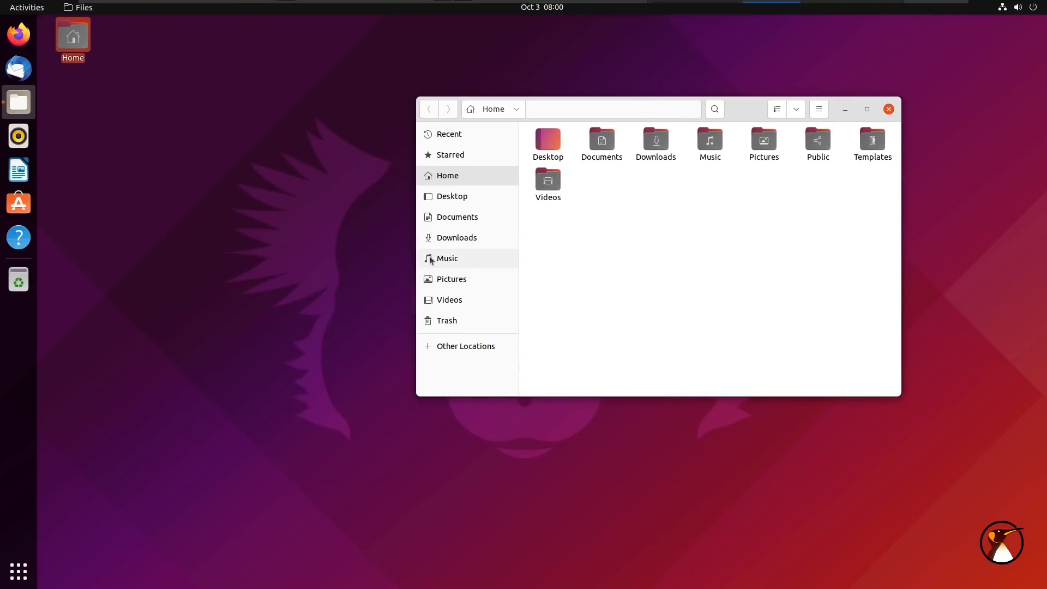
{"action": "left_click", "coordinate": [19, 35]}
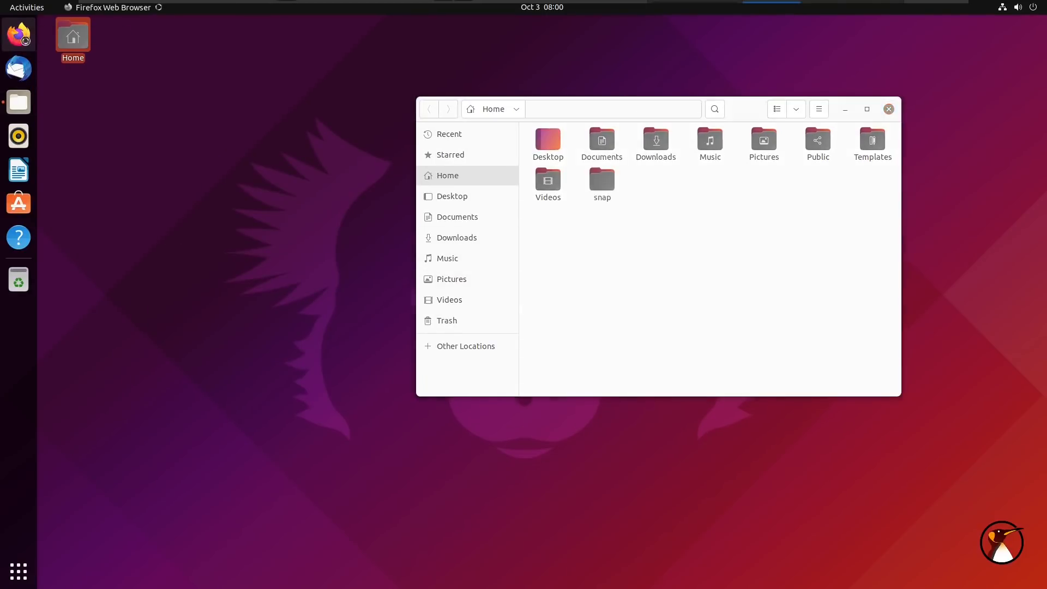
{"action": "left_click_drag", "start_coordinate": [659, 116], "coordinate": [767, 270]}
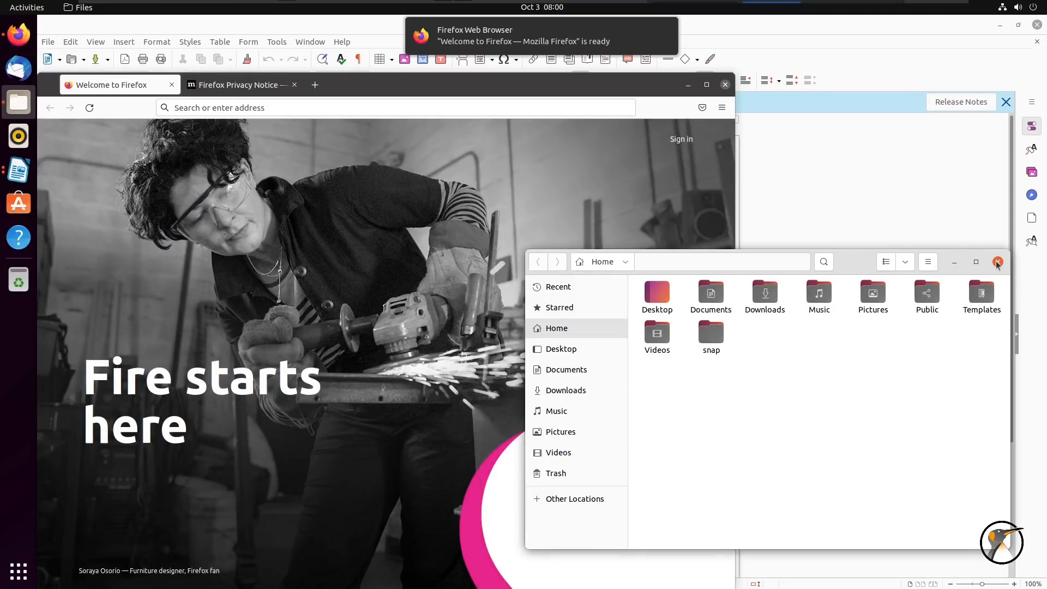
Close the Files window and quit Firefox, confirming Close tabs
{"action": "left_click", "coordinate": [997, 263]}
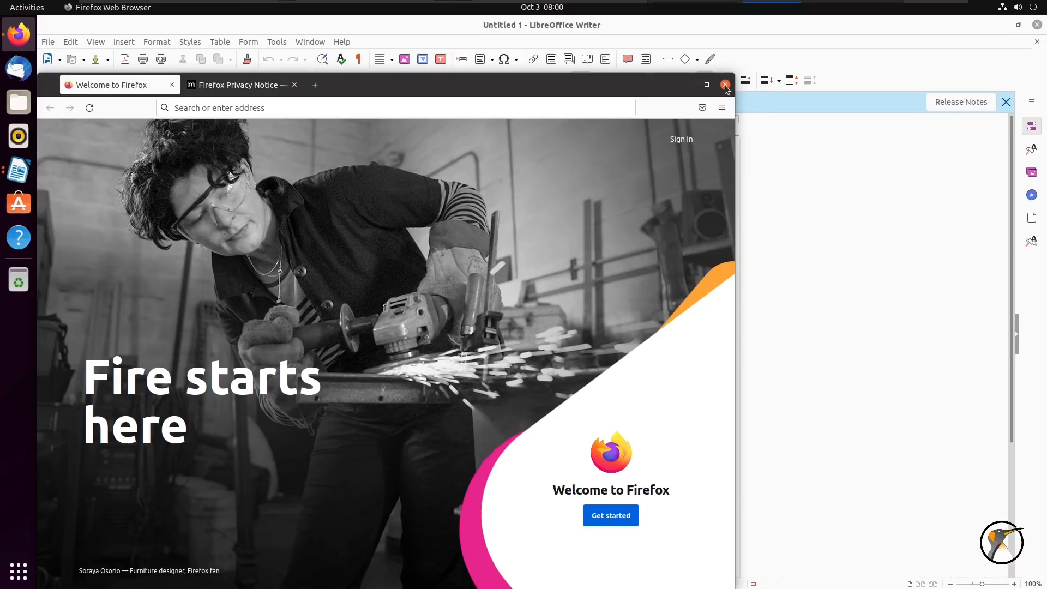
{"action": "left_click", "coordinate": [725, 85]}
{"action": "left_click", "coordinate": [469, 185]}
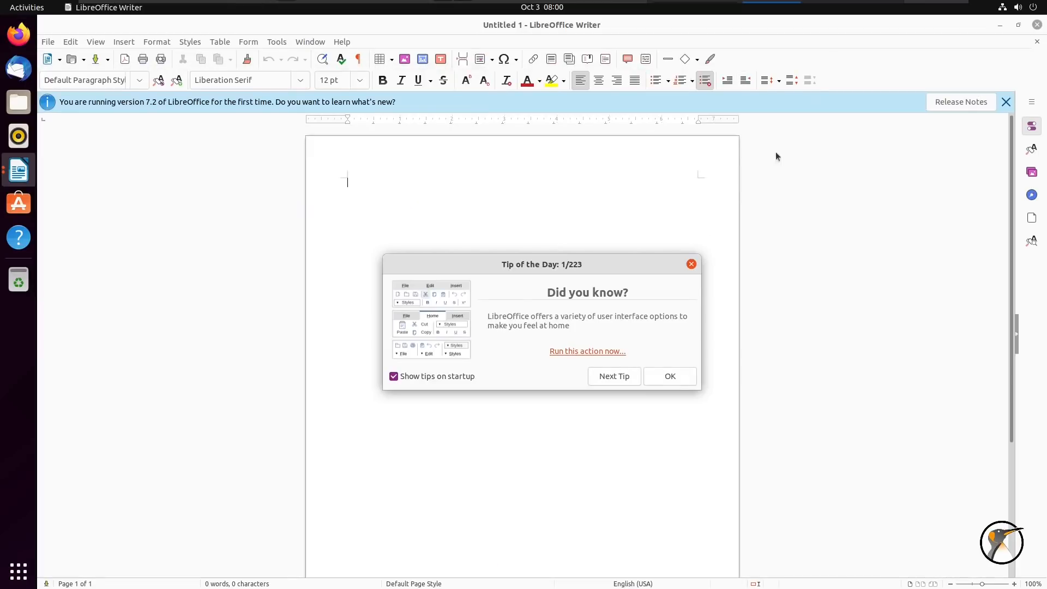
Dismiss Writer's Tip of the Day, unmaximize the Writer window, and close it
{"action": "left_click", "coordinate": [667, 373]}
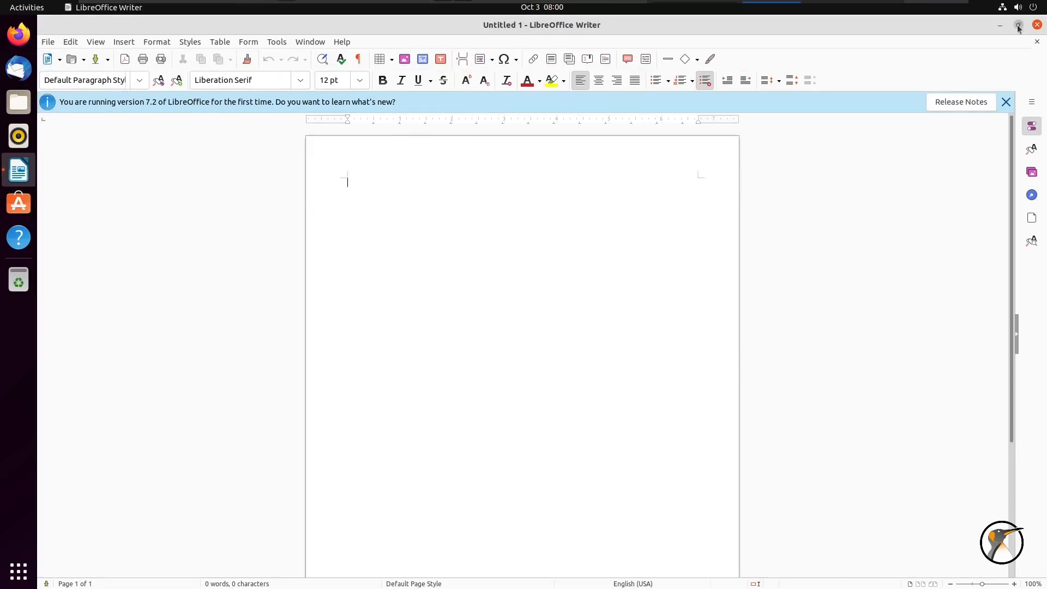
{"action": "left_click", "coordinate": [1019, 24]}
{"action": "left_click_drag", "start_coordinate": [879, 25], "coordinate": [922, 42]}
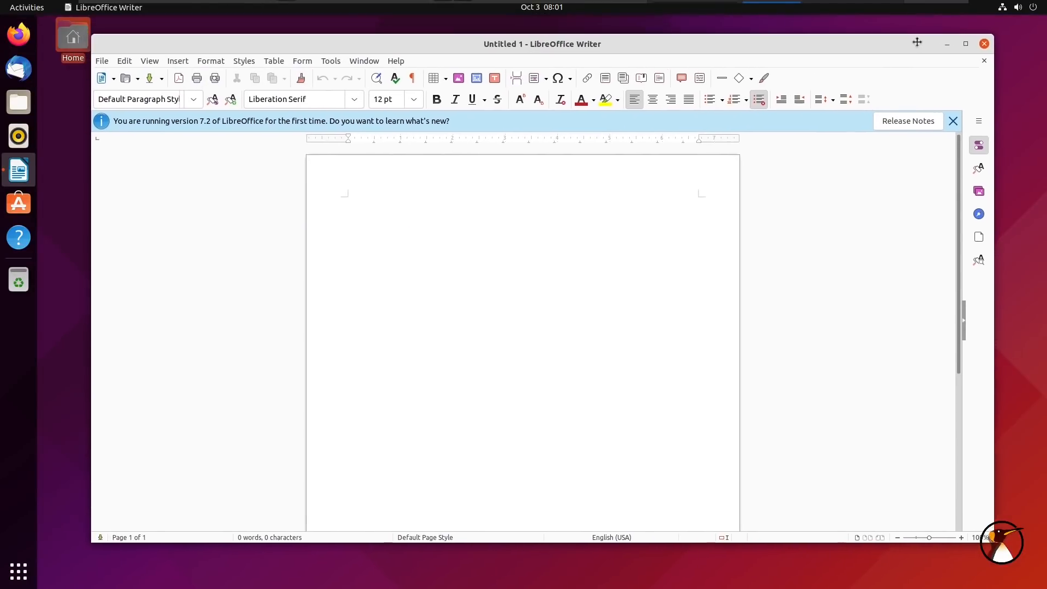
{"action": "left_click", "coordinate": [966, 51]}
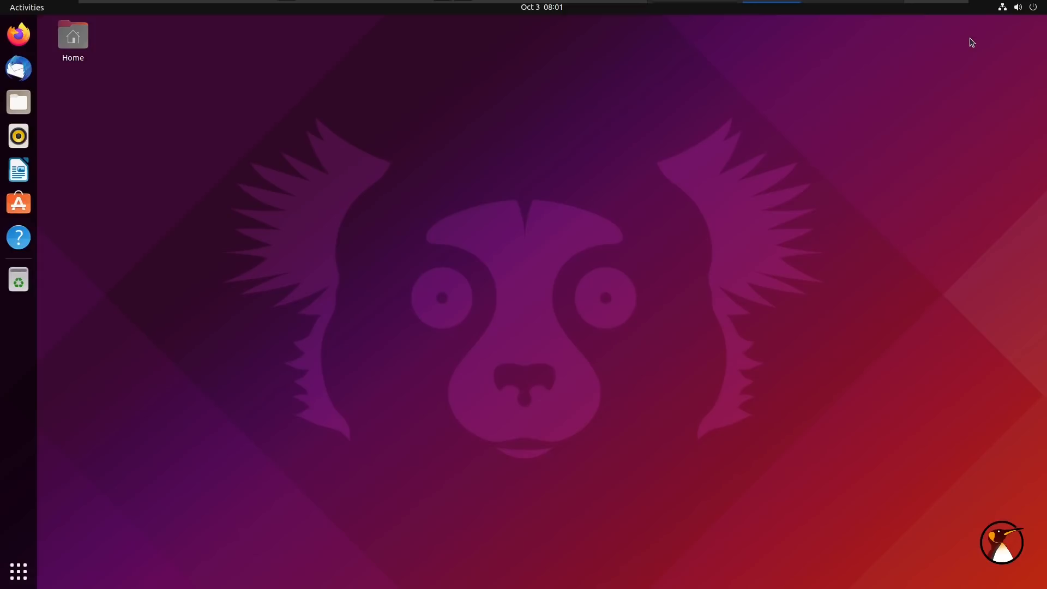
Choose Power Off… from the system menu's Power Off / Log Out options
{"action": "left_click", "coordinate": [1011, 7]}
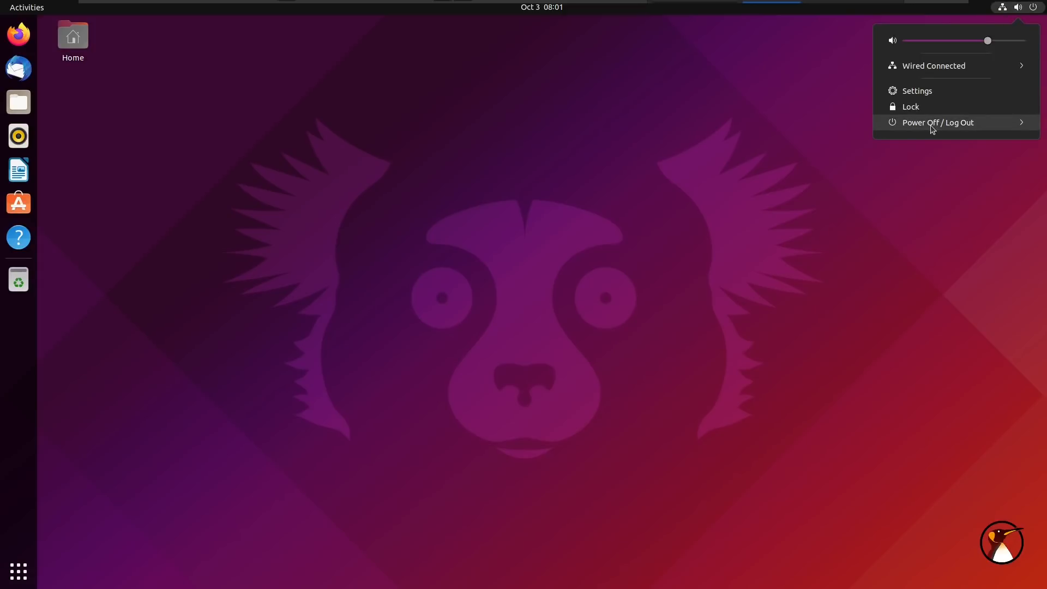
{"action": "left_click", "coordinate": [933, 125]}
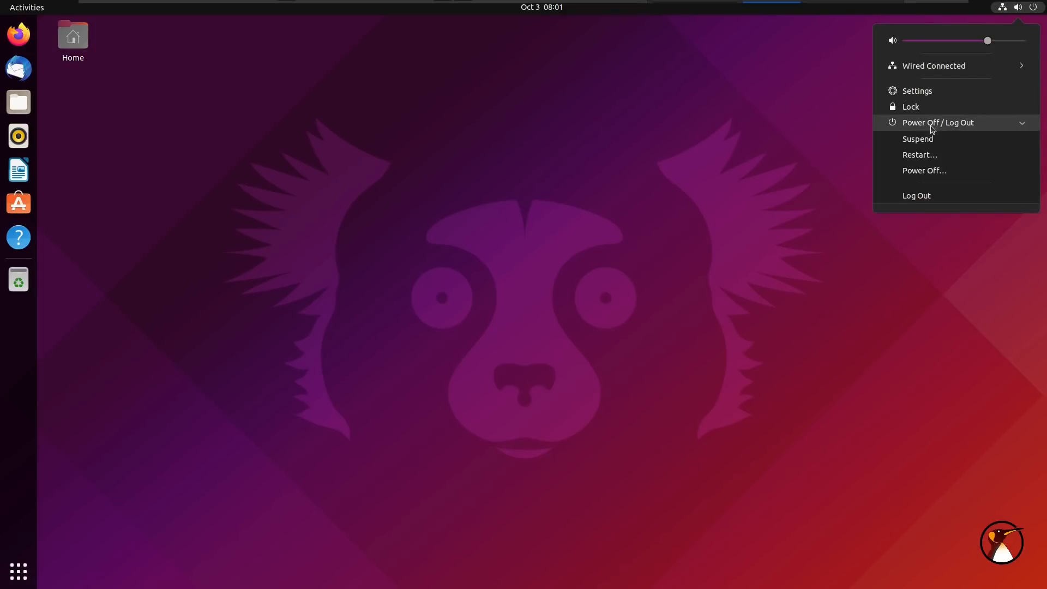
{"action": "left_click", "coordinate": [933, 173]}
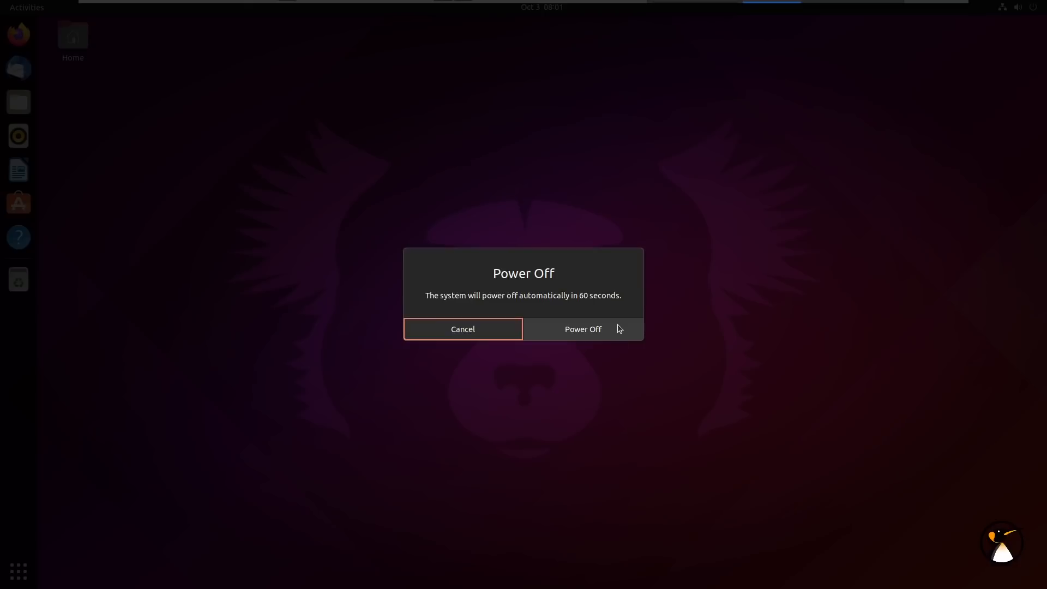